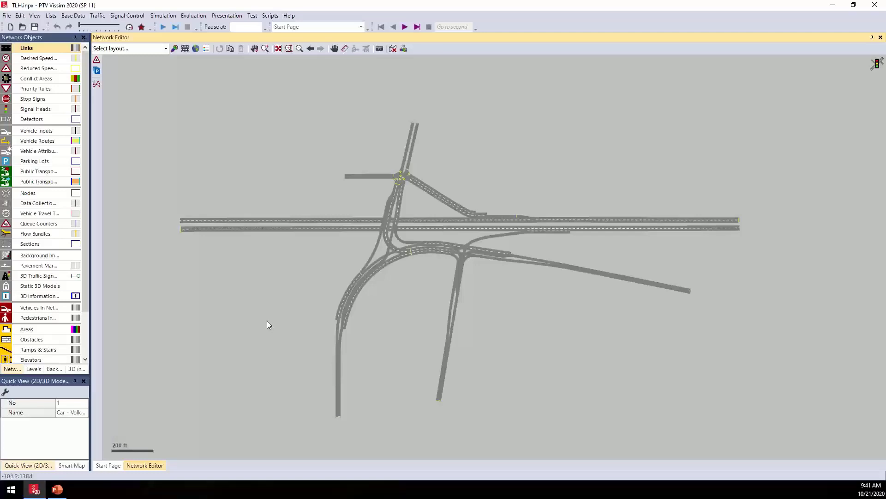
Step: Open the 2D/3D Models list and enlarge its pane
left_click_drag(278, 287, 275, 295)
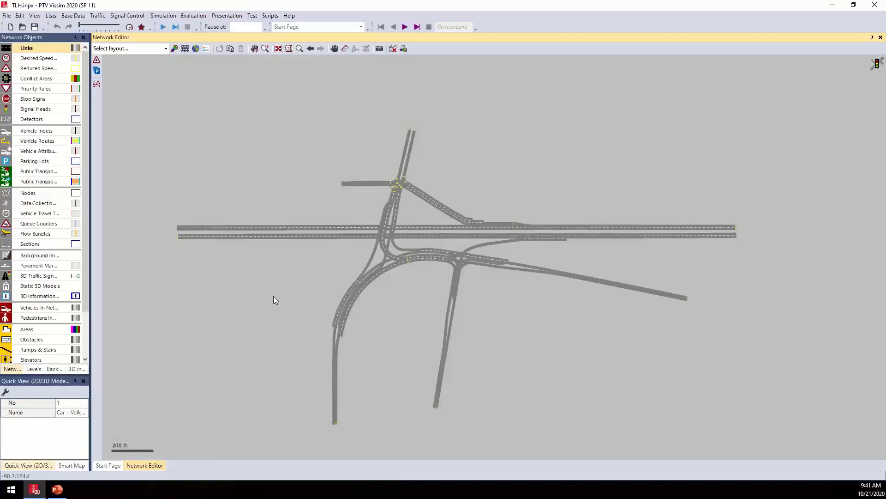
left_click_drag(276, 295, 286, 287)
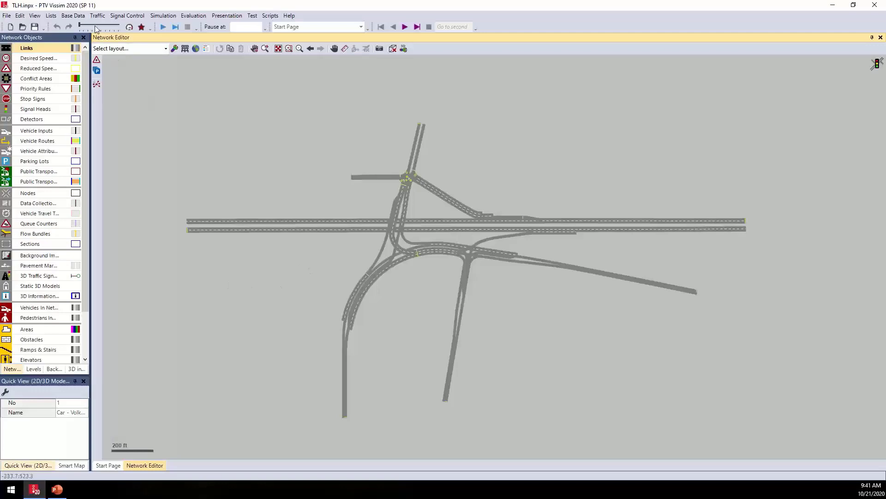
left_click(74, 17)
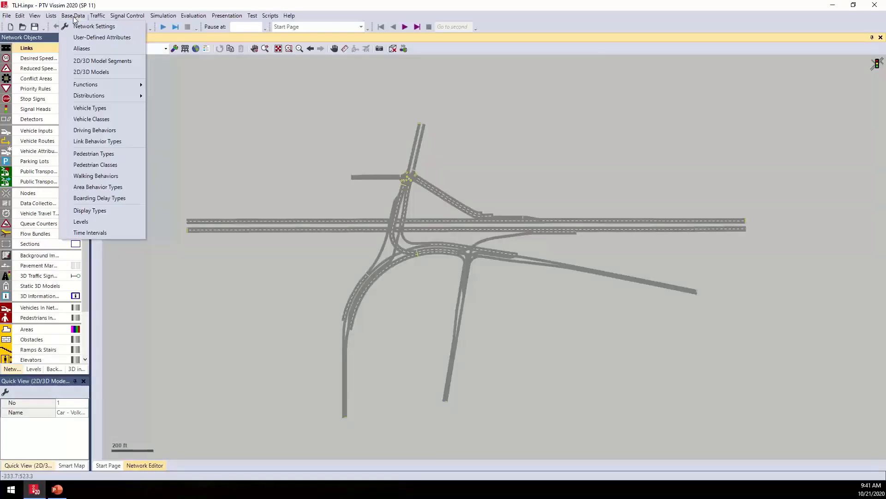
left_click(121, 71)
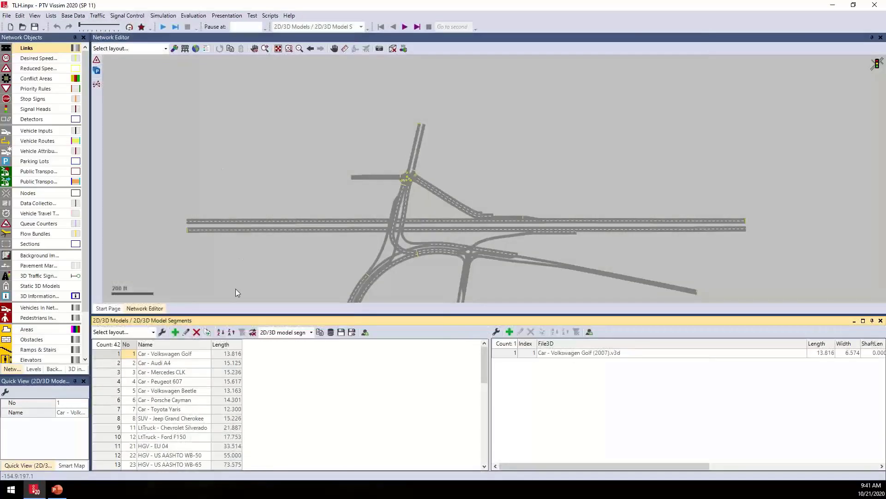
left_click_drag(231, 316, 235, 198)
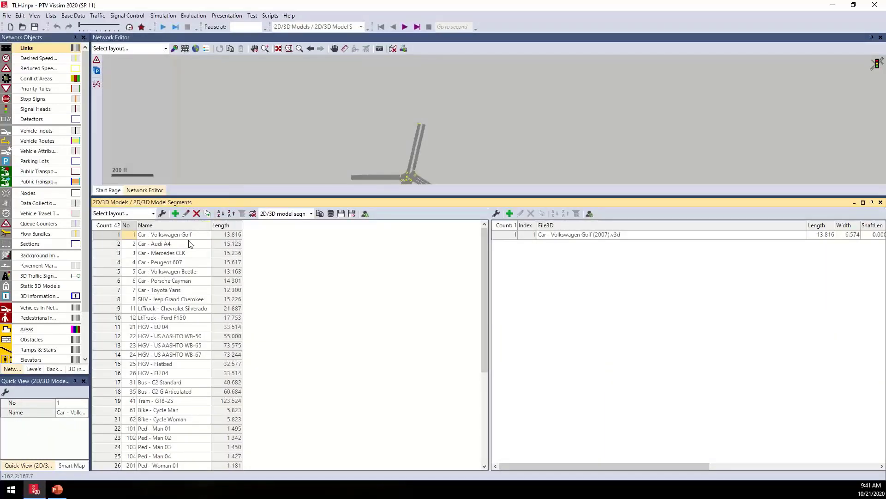
Step: Inspect the 3D model segments of the cars and light trucks numbered 1 to 11, then individual models
left_click_drag(186, 237, 189, 319)
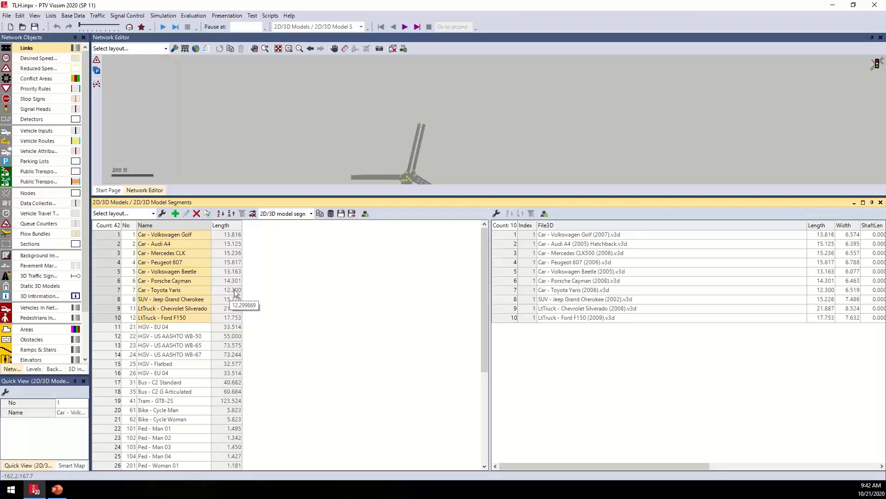
left_click(74, 15)
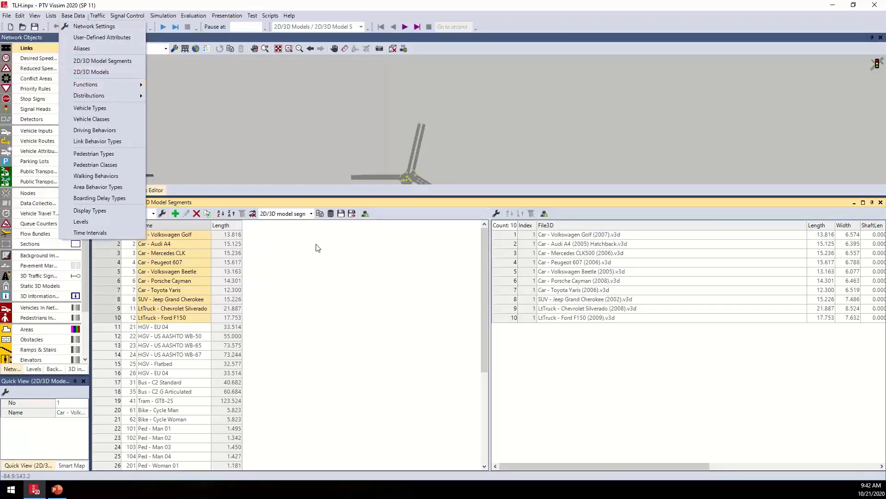
left_click(111, 73)
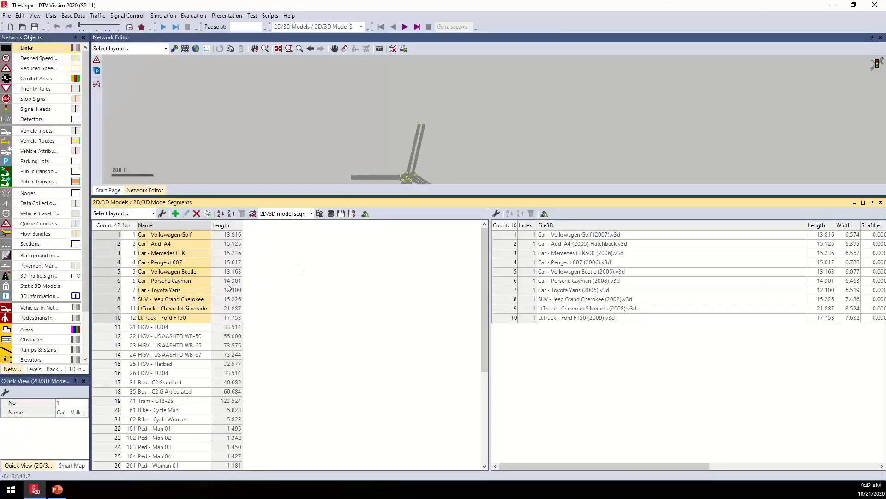
left_click(233, 236)
left_click(232, 245)
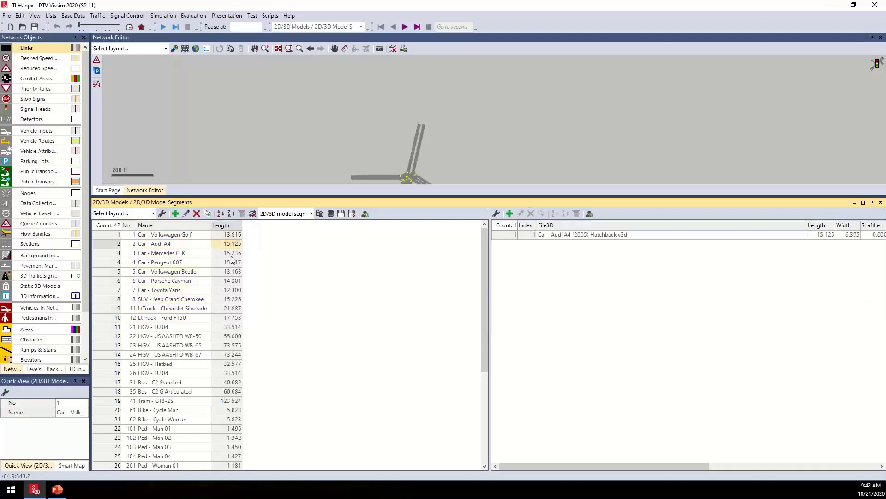
left_click(232, 254)
Step: Examine the segments of models 1001 to 1061 and select the Car - Toyota Avensis model
scroll(237, 284, "down", 6)
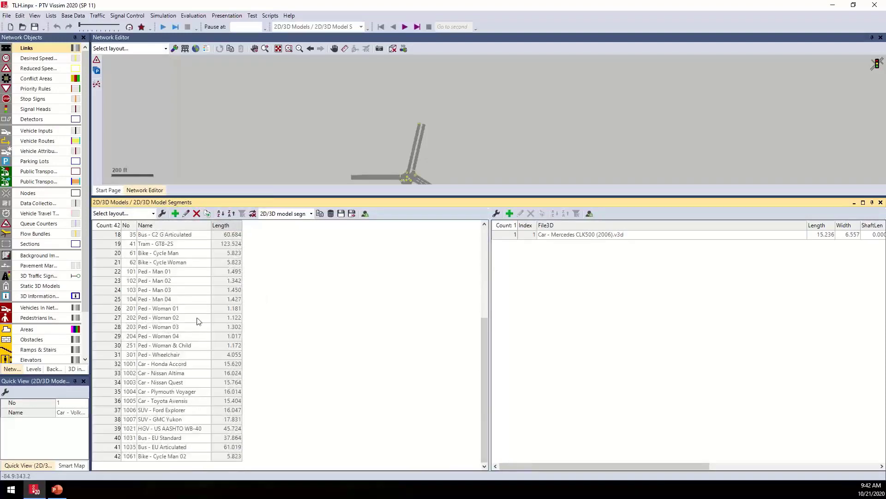
left_click_drag(222, 363, 235, 450)
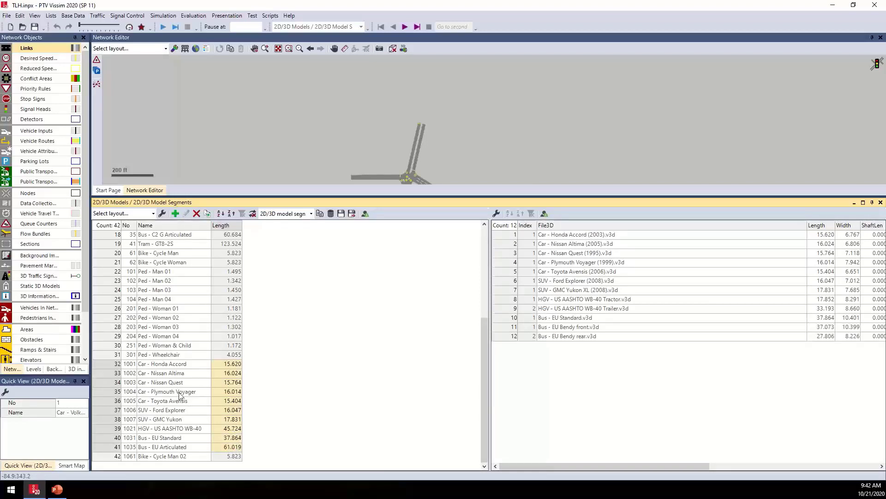
left_click(183, 366)
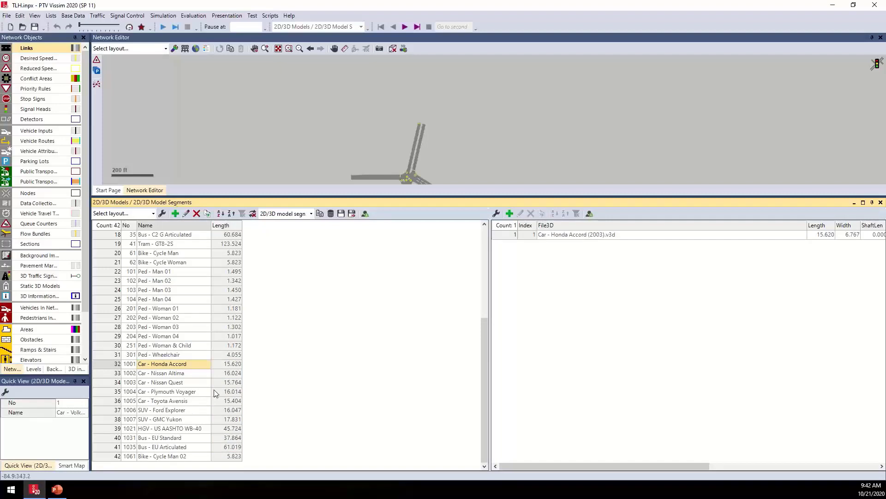
left_click_drag(238, 365, 238, 447)
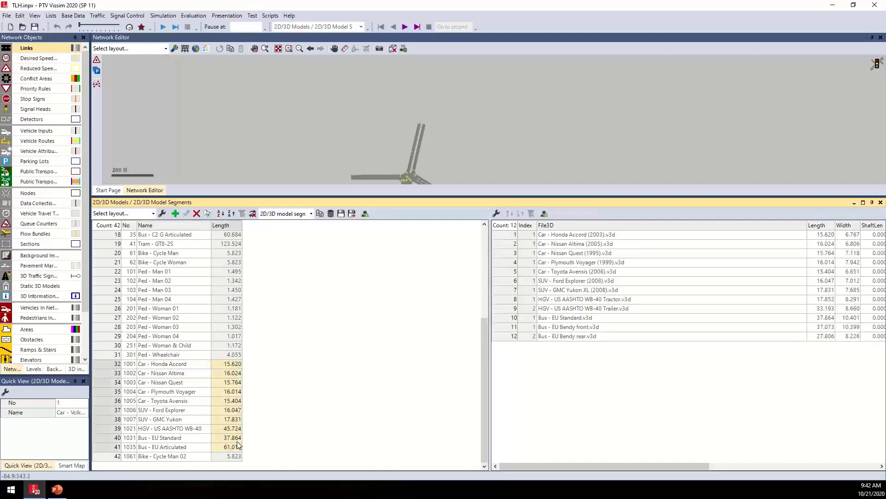
scroll(236, 389, "up", 5)
scroll(237, 389, "up", 1)
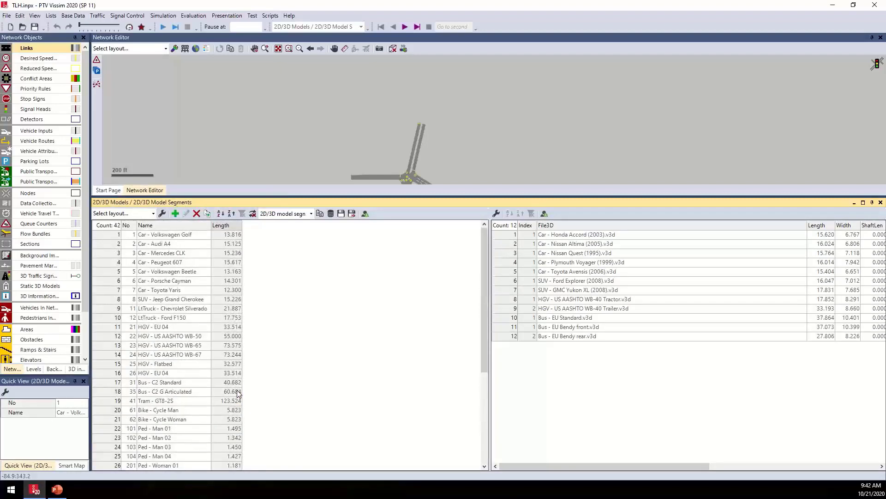
scroll(252, 298, "down", 6)
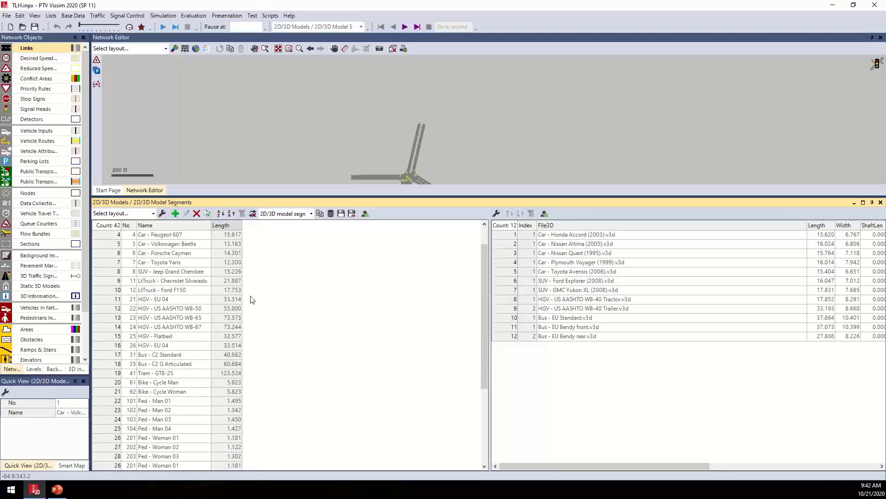
left_click(110, 364)
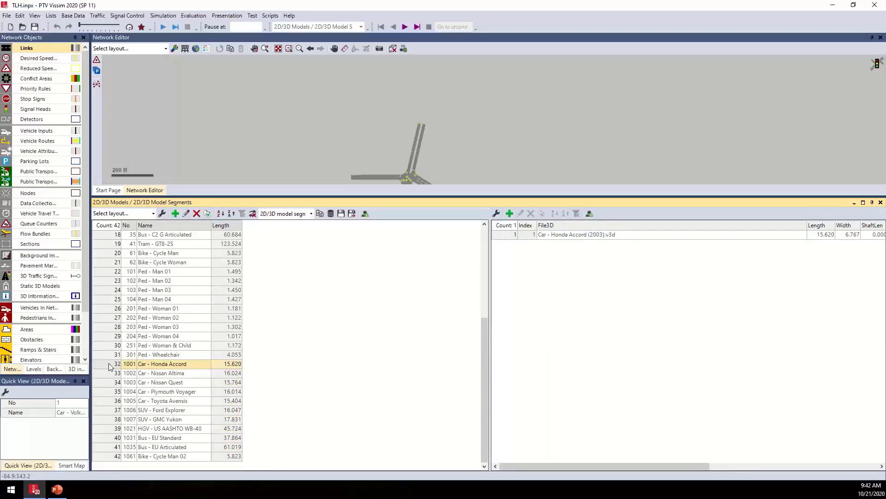
key("Down")
key("Down")
key("Down")
key("Down")
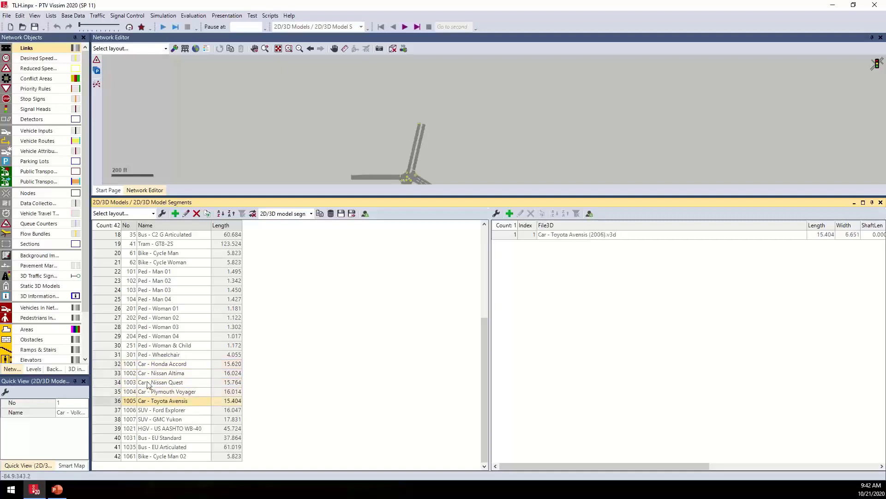
Step: Open the Toyota Avensis model segment in the Edit 2D/3D Model dialog and enlarge the dialog
left_click(515, 236)
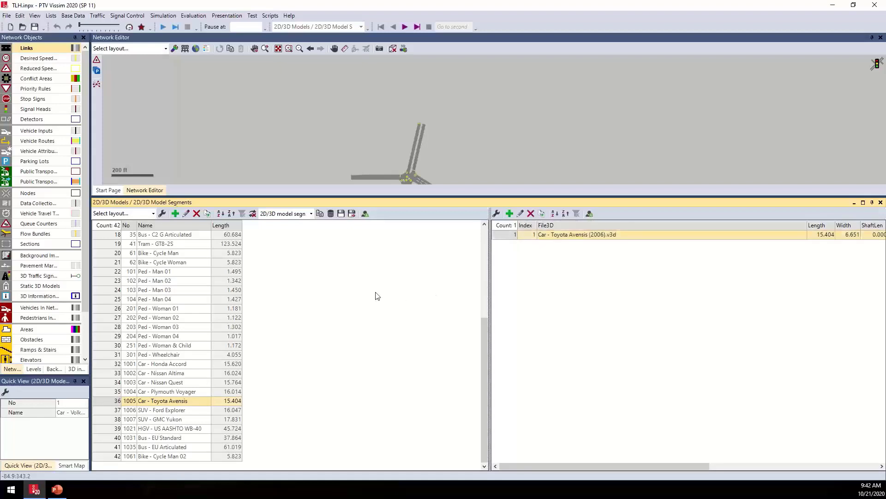
left_click_drag(490, 296, 329, 291)
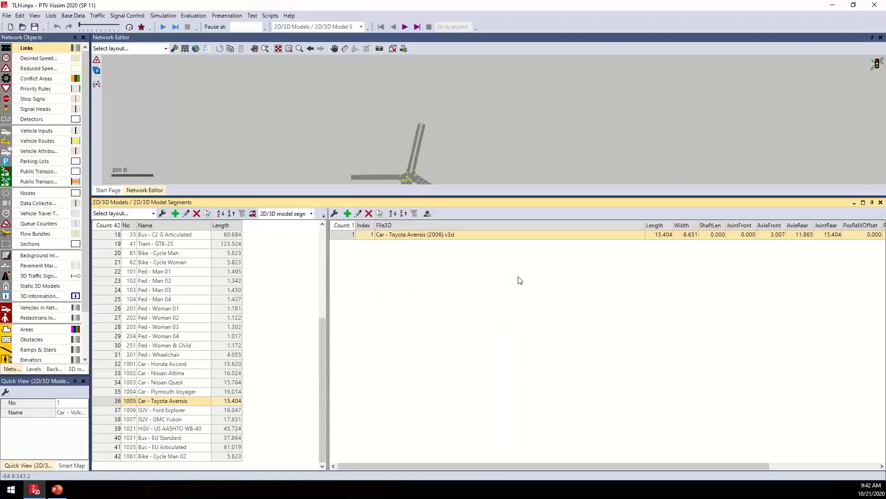
right_click(342, 234)
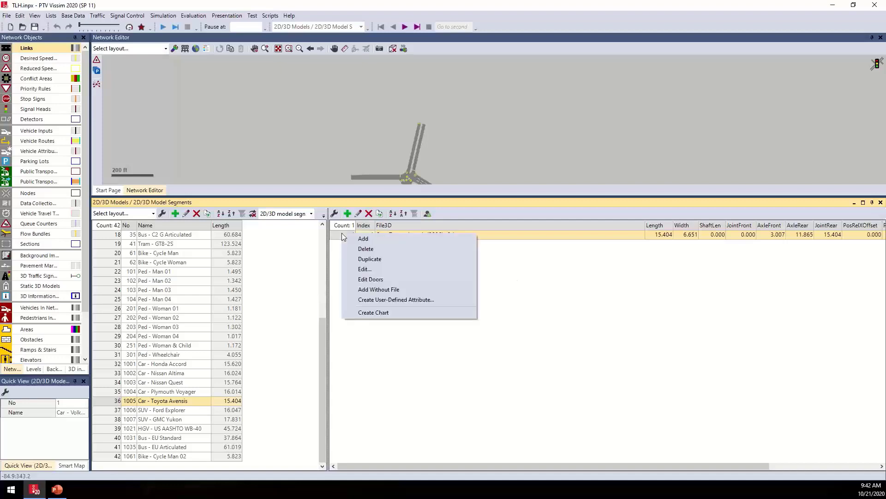
left_click(375, 270)
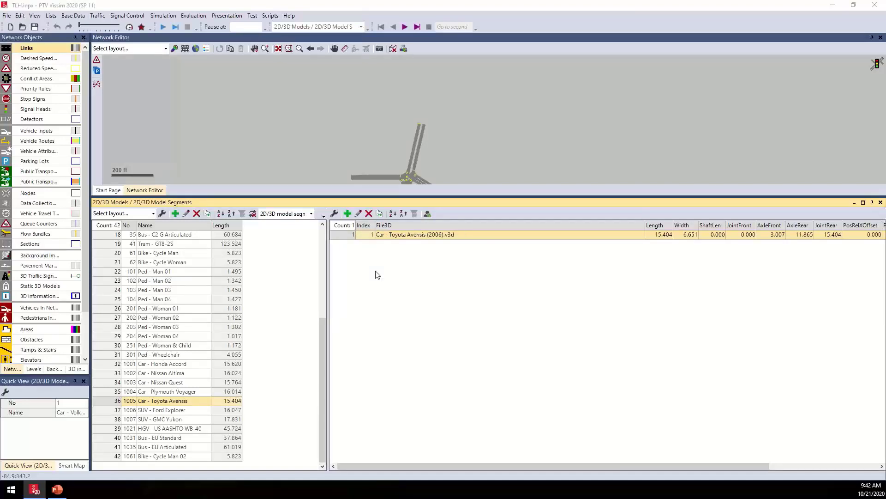
left_click_drag(0, 29, 348, 35)
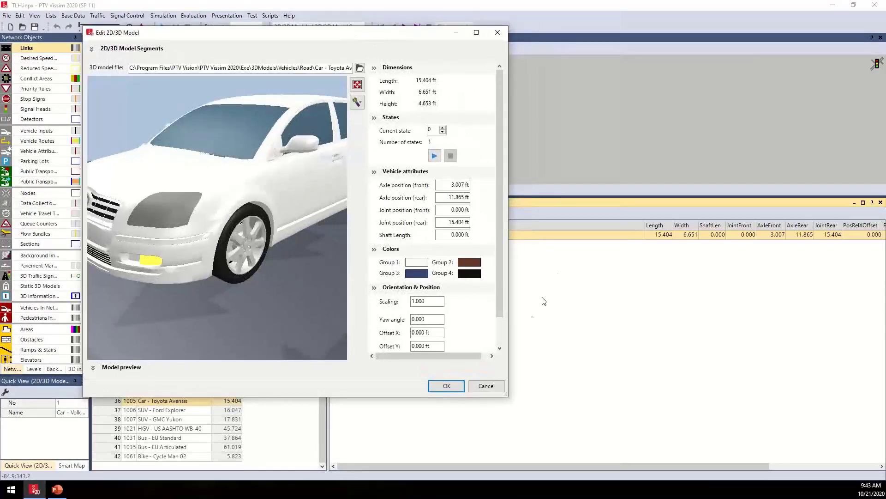
left_click_drag(513, 397, 794, 442)
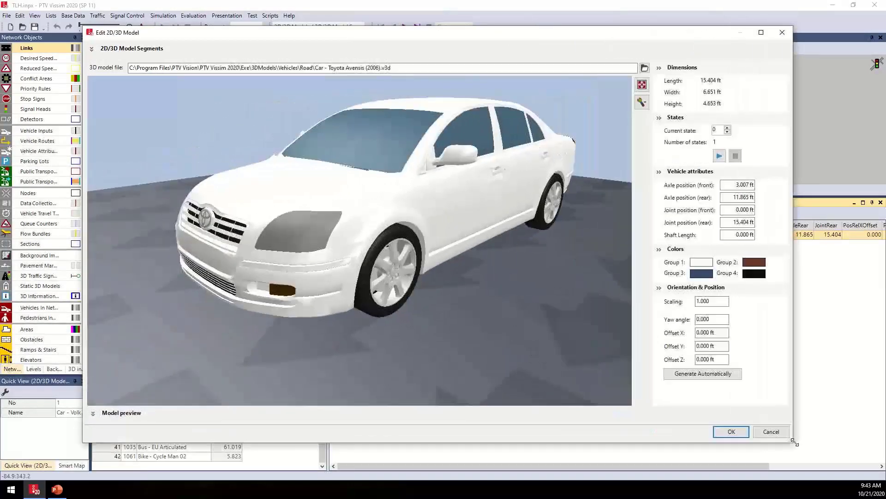
Step: Browse the available 3D model file types for the segment, then cancel the file dialog and the model editor
left_click(646, 68)
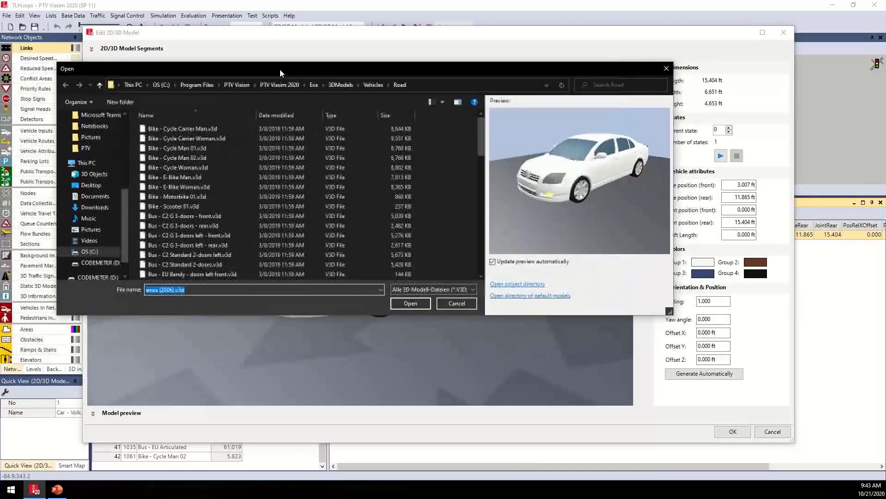
left_click(525, 296)
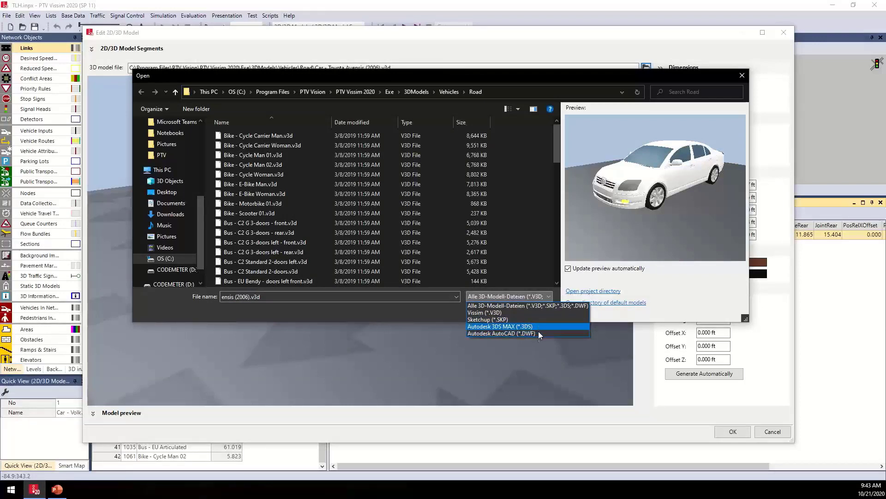
left_click(740, 77)
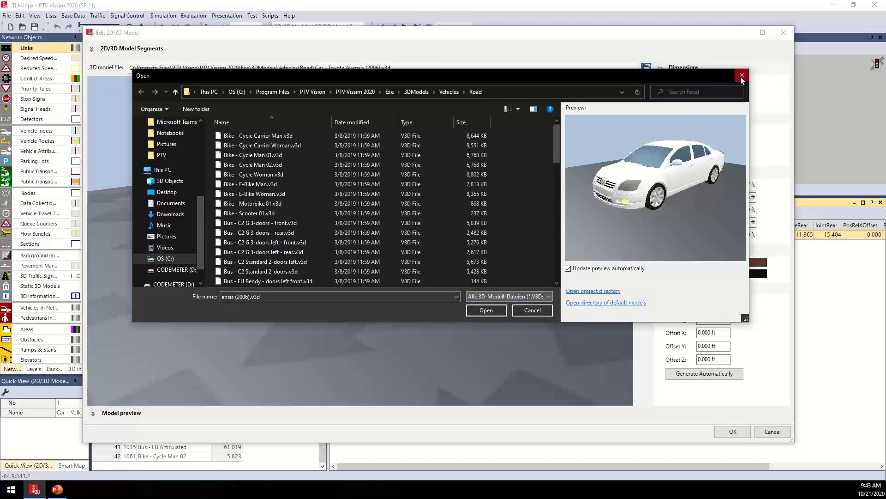
left_click(742, 76)
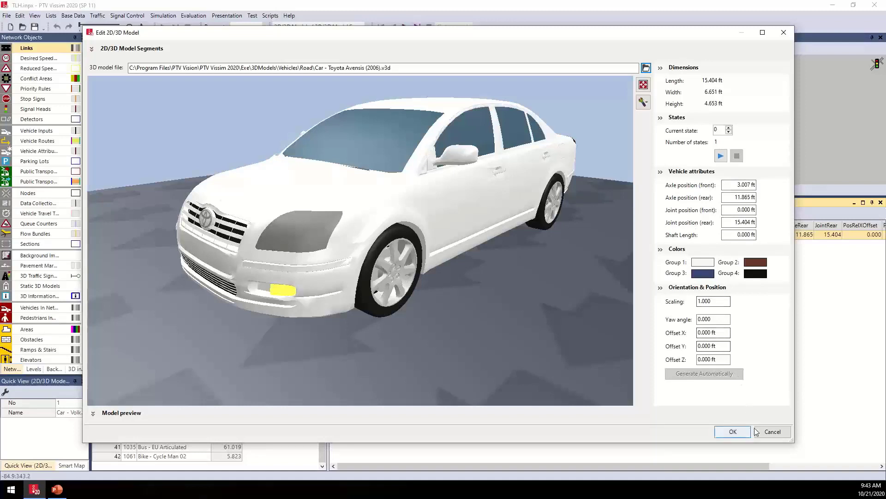
left_click(773, 433)
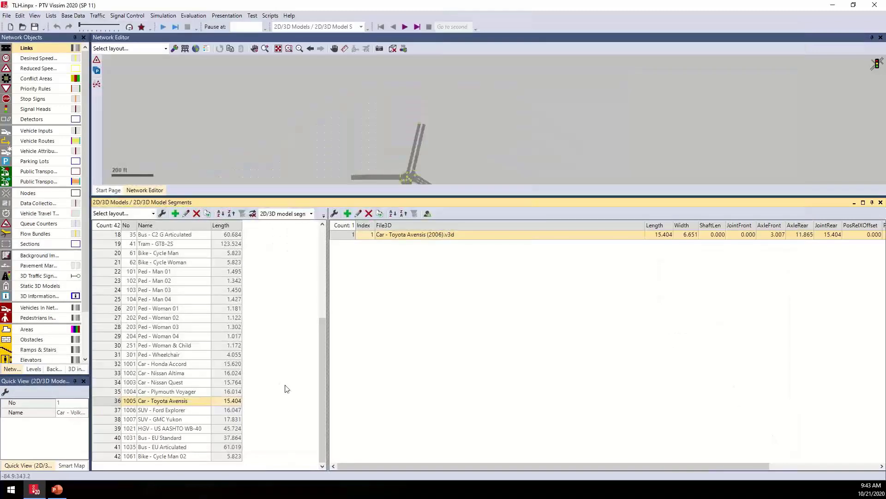
Step: Close the models list and review the 2D/3D model distributions for HGV NA and Car NA
left_click(880, 203)
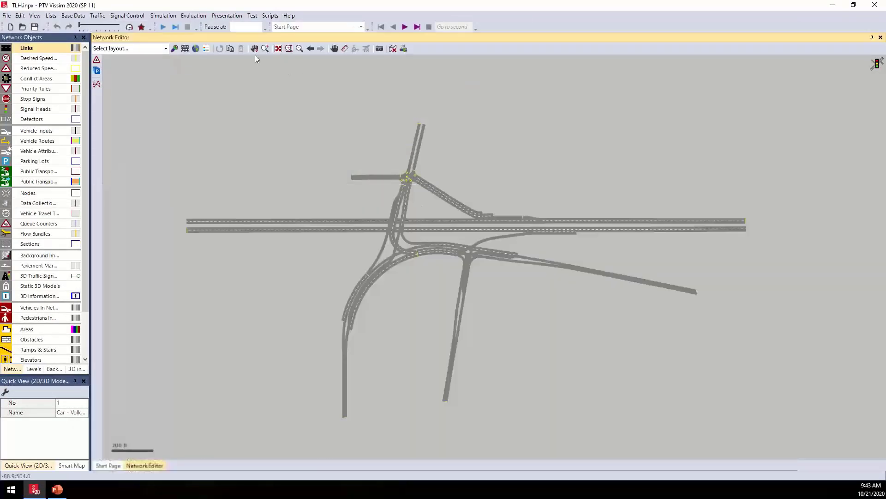
left_click(81, 16)
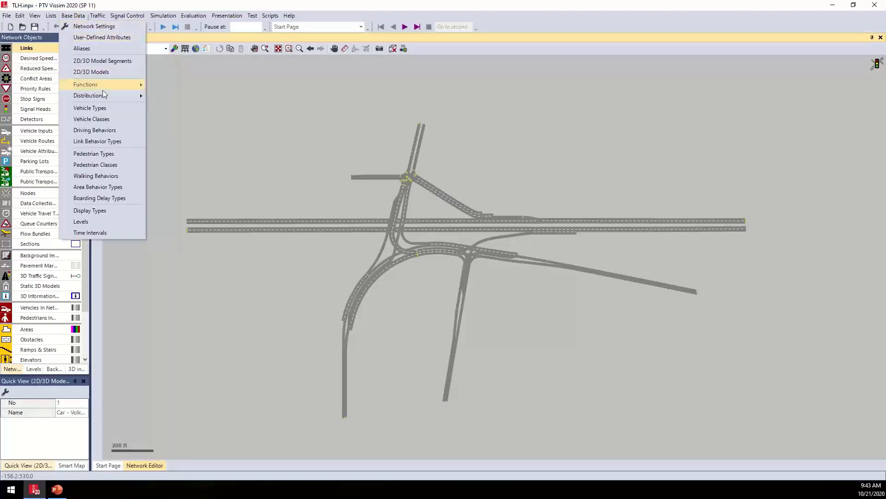
mouse_move(101, 92)
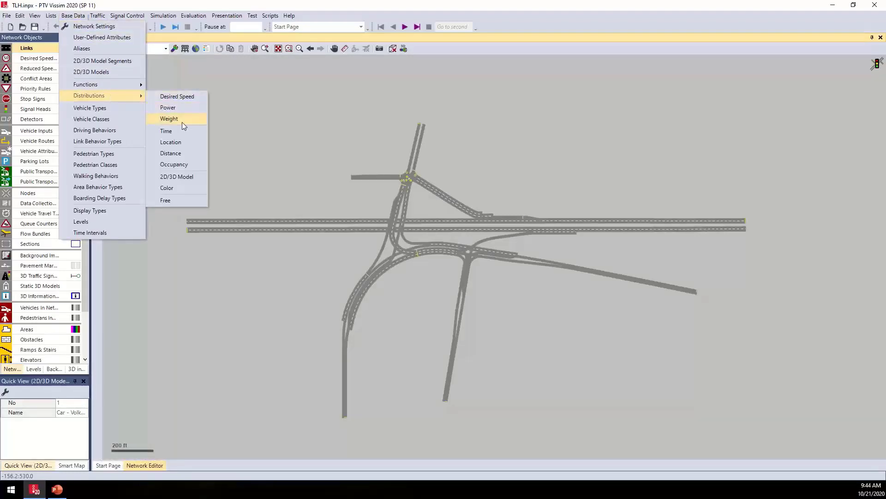
left_click(196, 176)
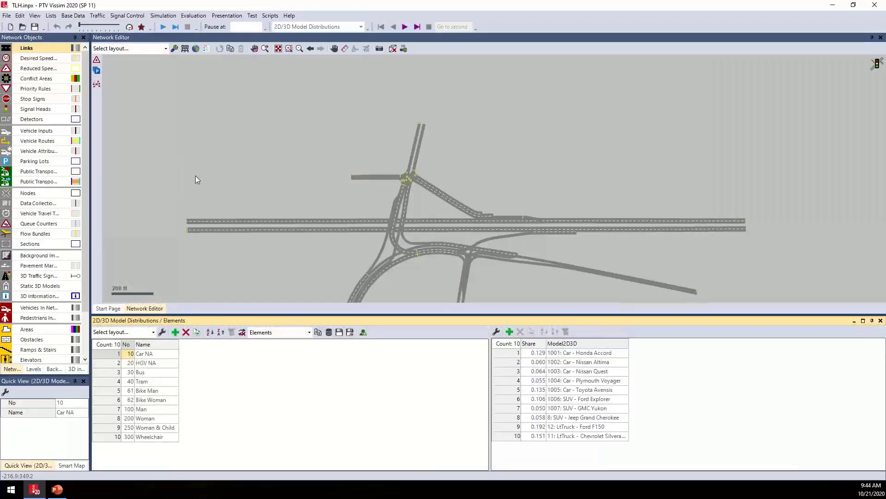
left_click_drag(241, 314, 242, 223)
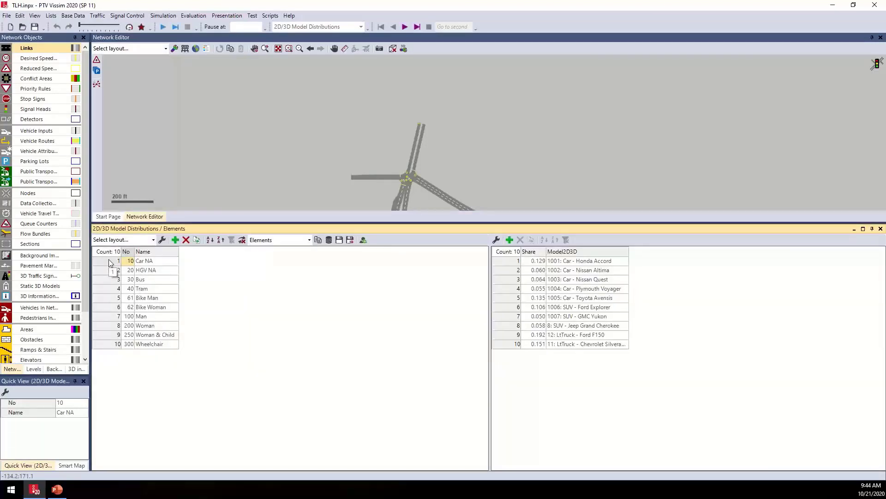
left_click(156, 272)
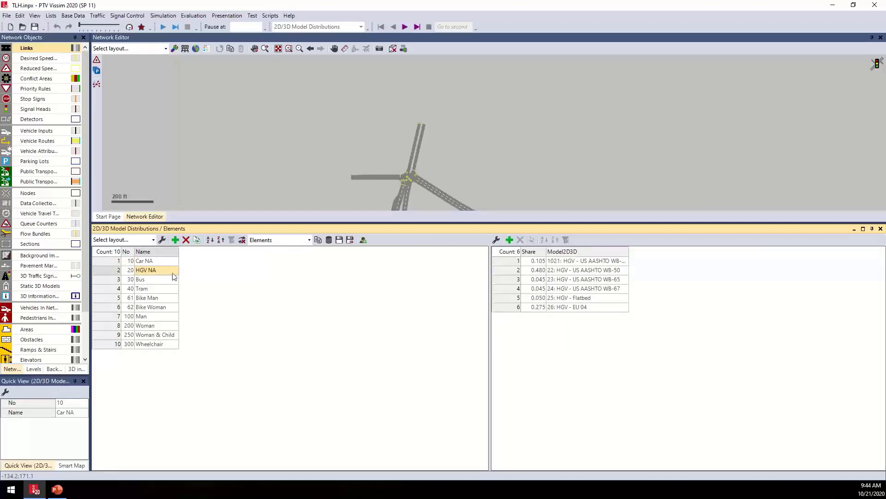
left_click(157, 261)
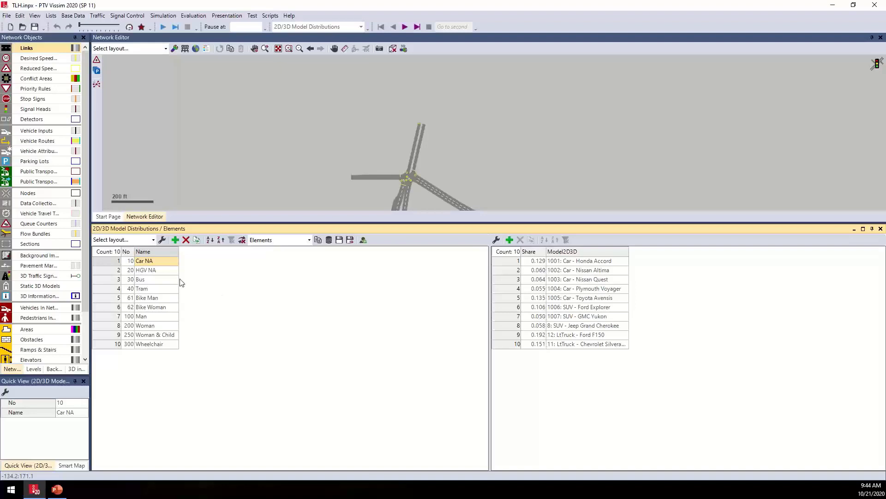
Step: Open the Vehicle Types list and review the 2D/3D model distribution assigned to each vehicle type
left_click(98, 15)
mouse_move(73, 15)
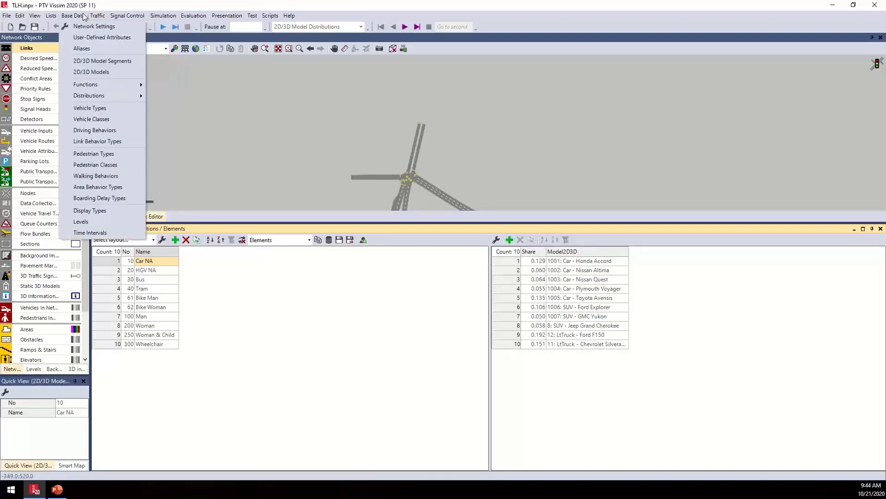
left_click(109, 109)
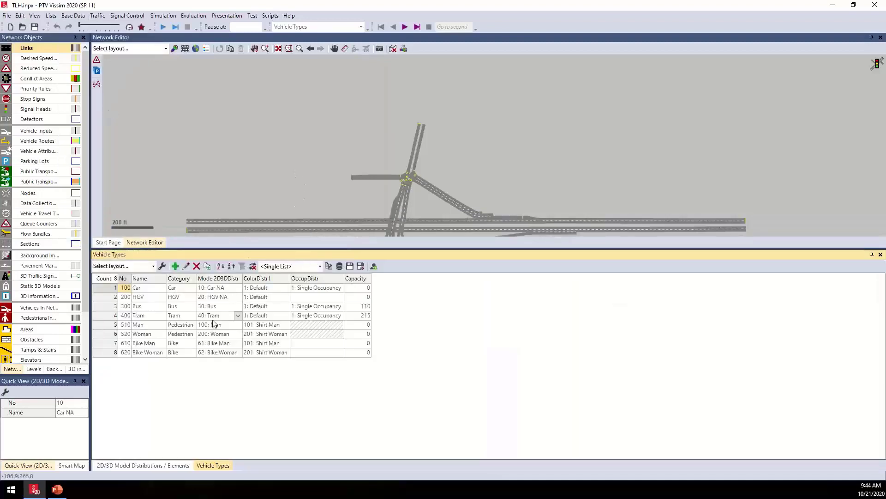
left_click(153, 291)
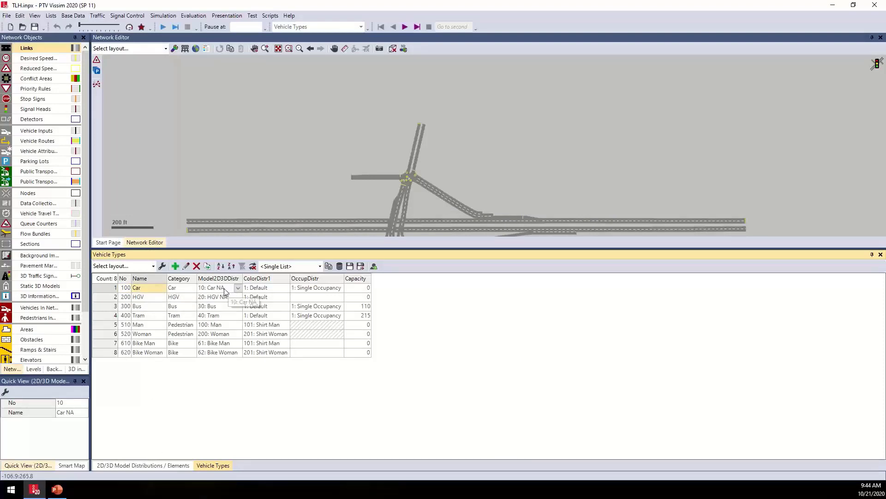
left_click(153, 298)
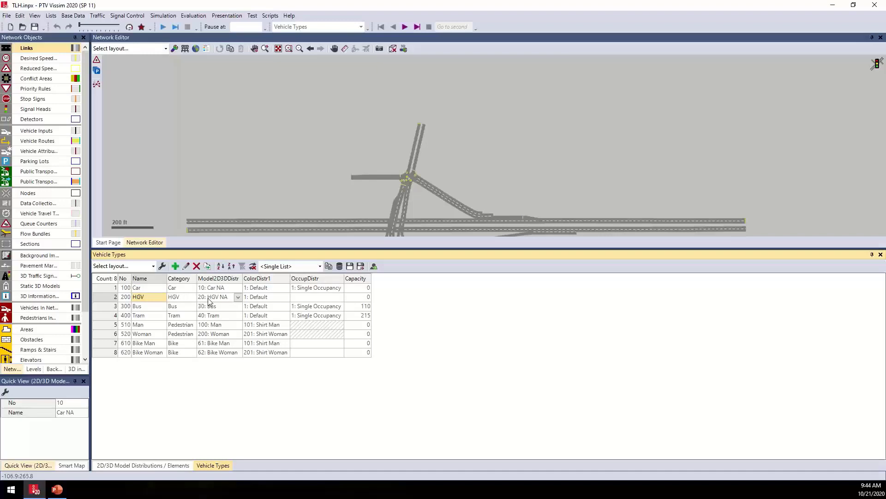
left_click(108, 287)
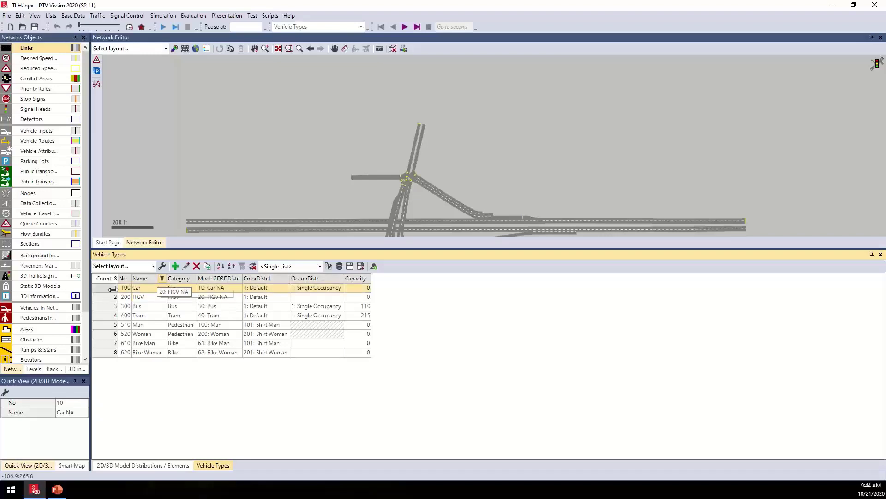
Step: Open the Car vehicle type's properties, view its Functions & Distributions settings, and cancel the dialog
left_click(186, 271)
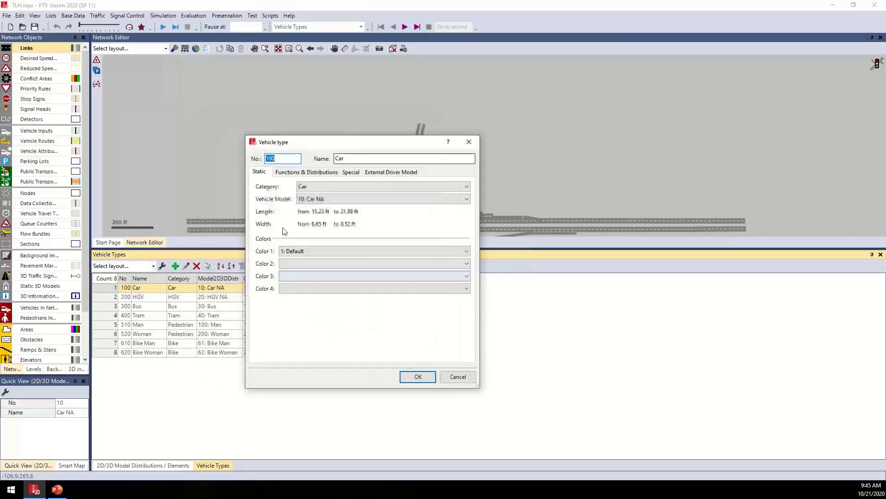
left_click(323, 172)
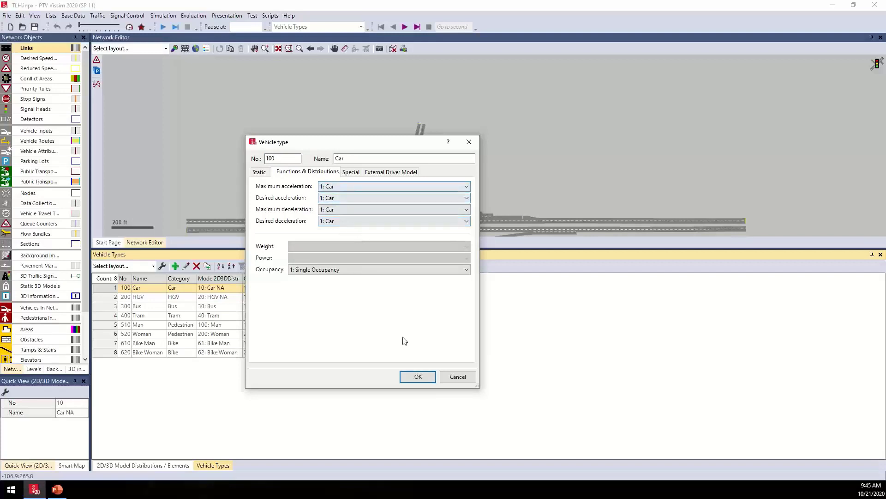
left_click(461, 379)
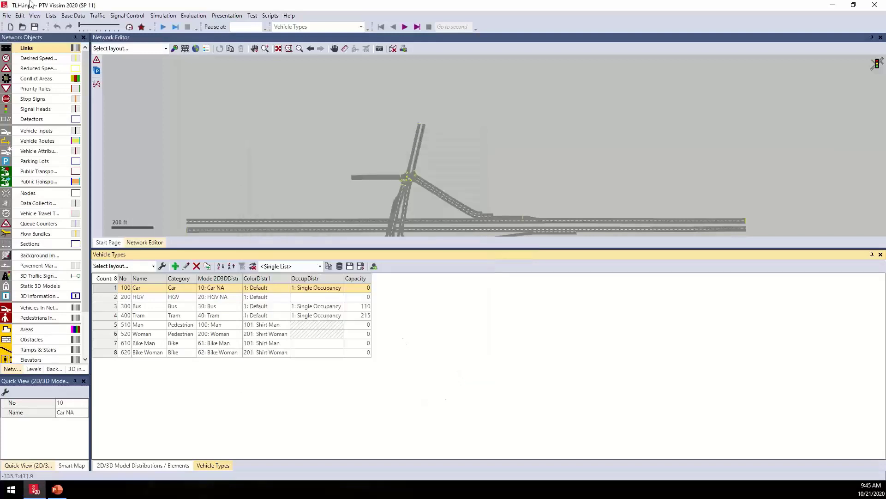
Step: Open the Vehicle Classes list and add vehicle types 200 HGV, 300 Bus and 400 Tram to the Car class
left_click(78, 16)
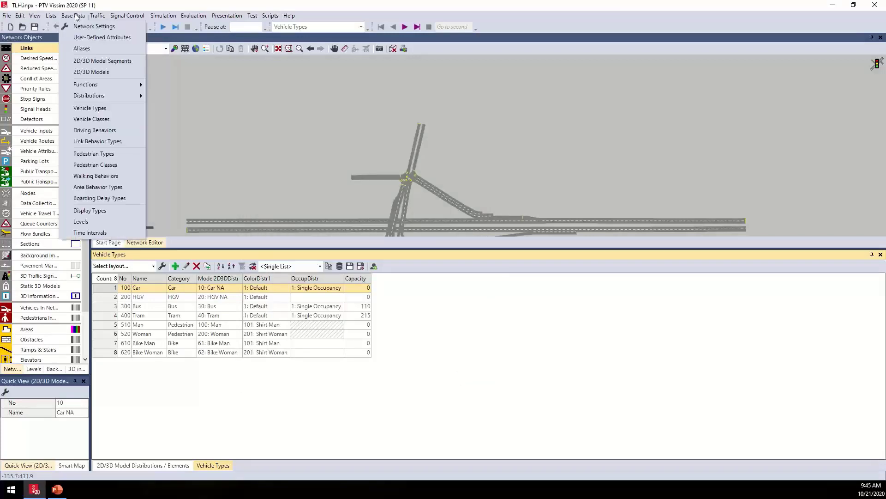
left_click(120, 117)
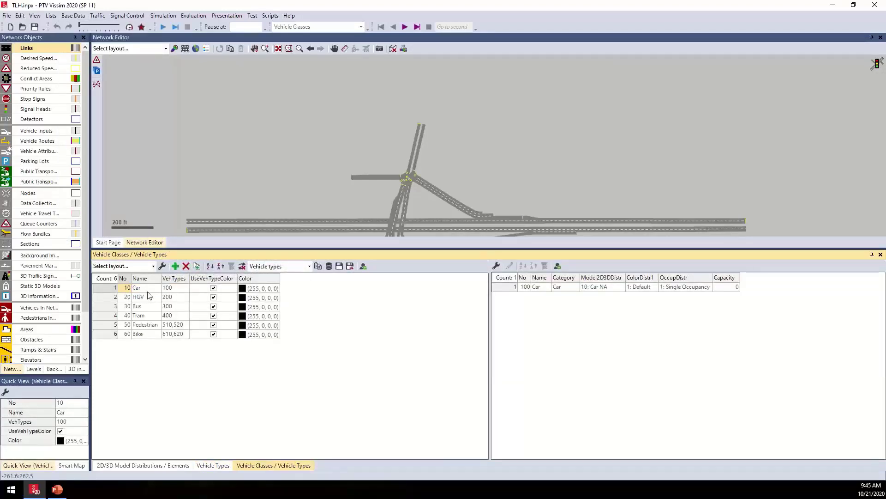
left_click(173, 288)
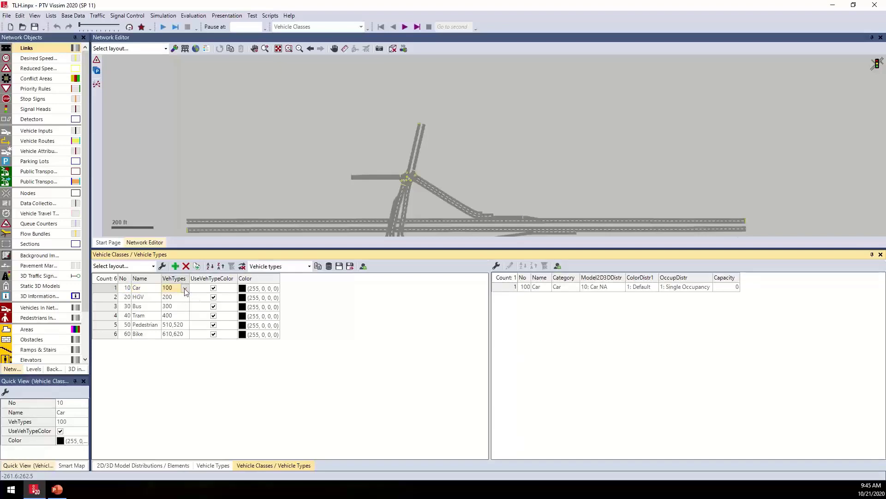
left_click(184, 288)
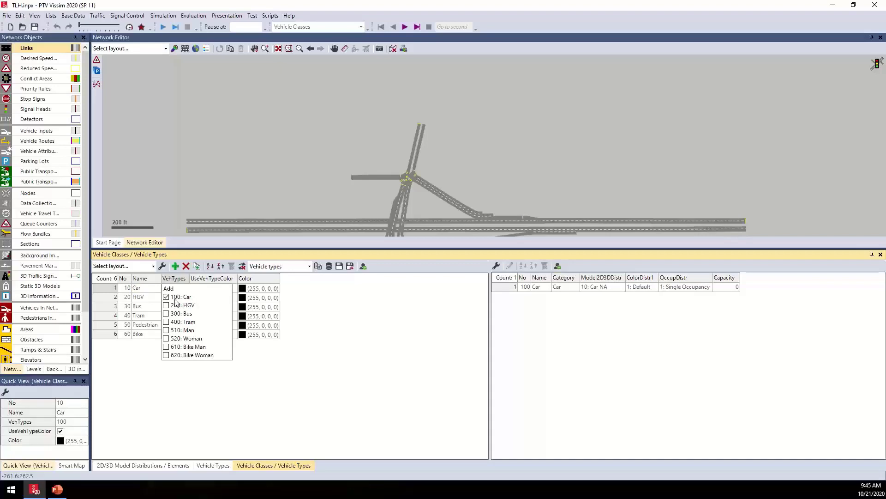
left_click(177, 282)
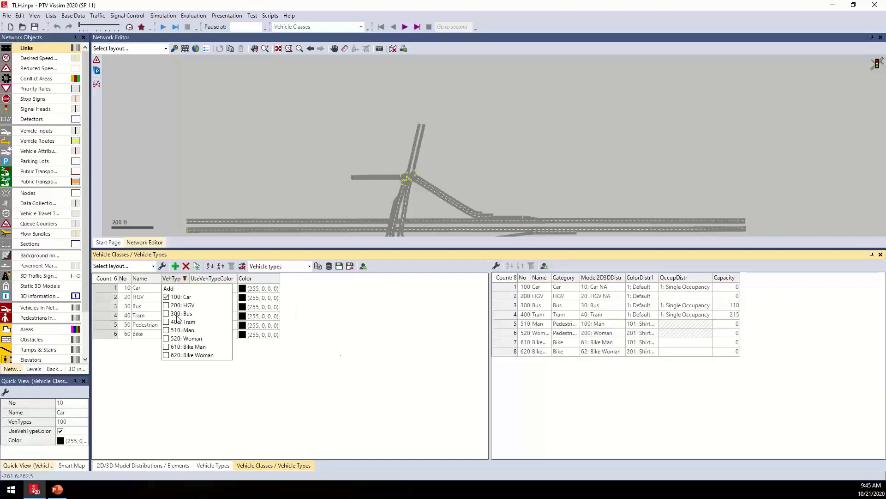
left_click(184, 288)
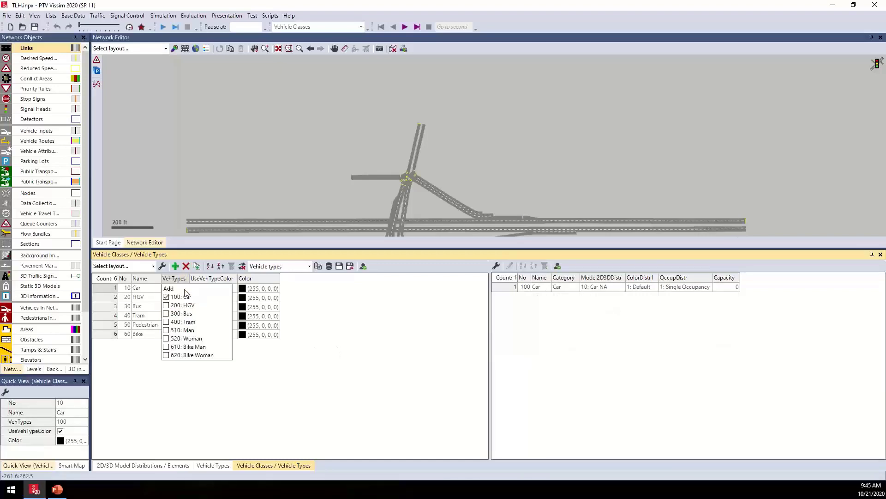
left_click(166, 305)
left_click(166, 314)
left_click(167, 322)
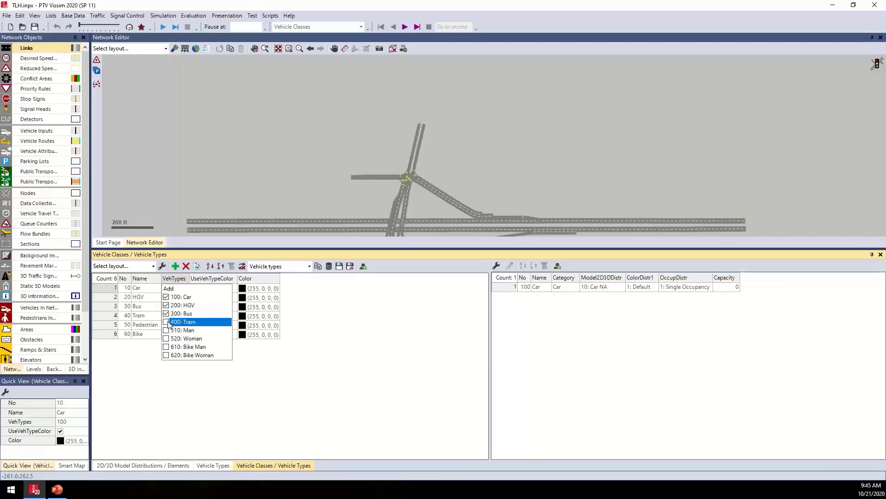
left_click(342, 376)
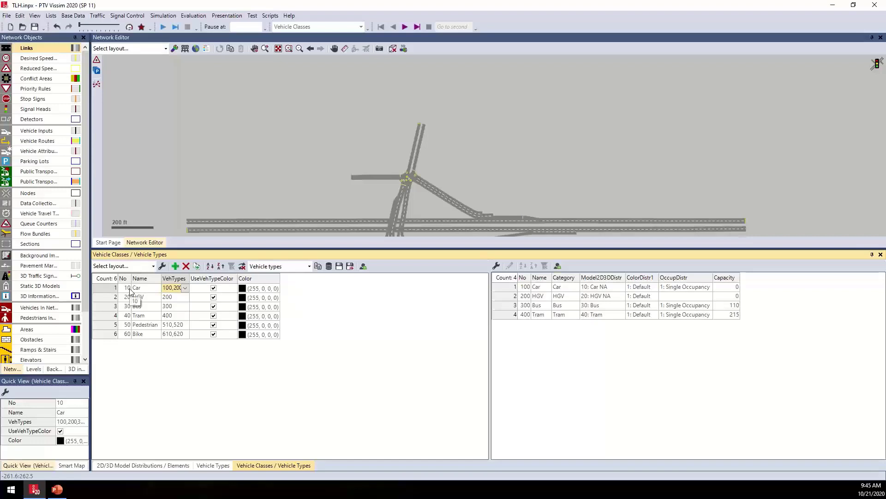
Step: Widen the vehicle types column and review the vehicle types now assigned to the Car class
left_click_drag(206, 279, 207, 278)
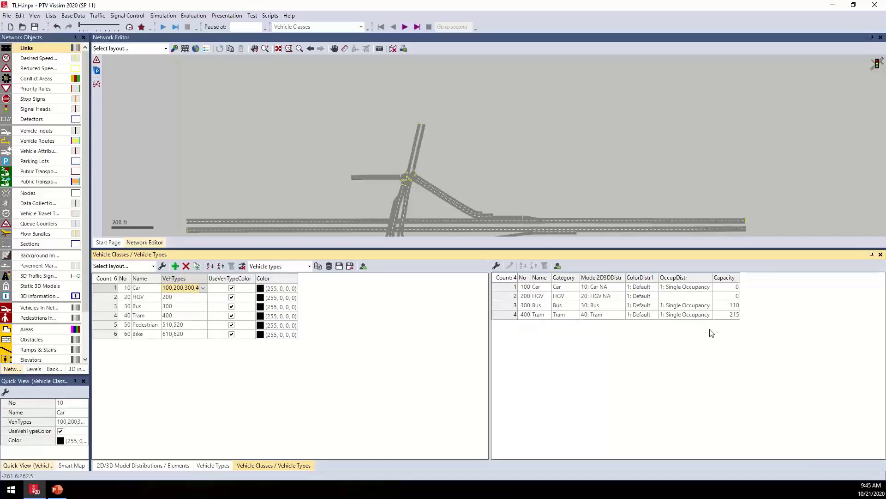
left_click(511, 287)
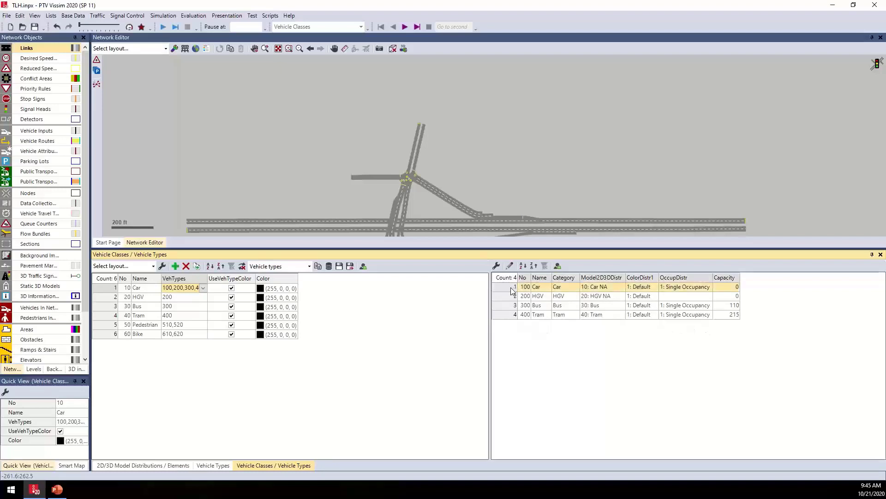
left_click(509, 296)
left_click(506, 306)
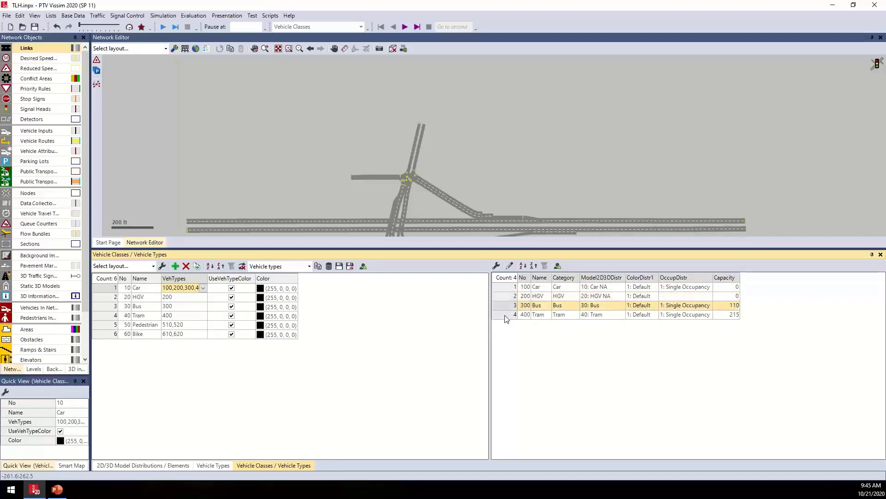
left_click(506, 316)
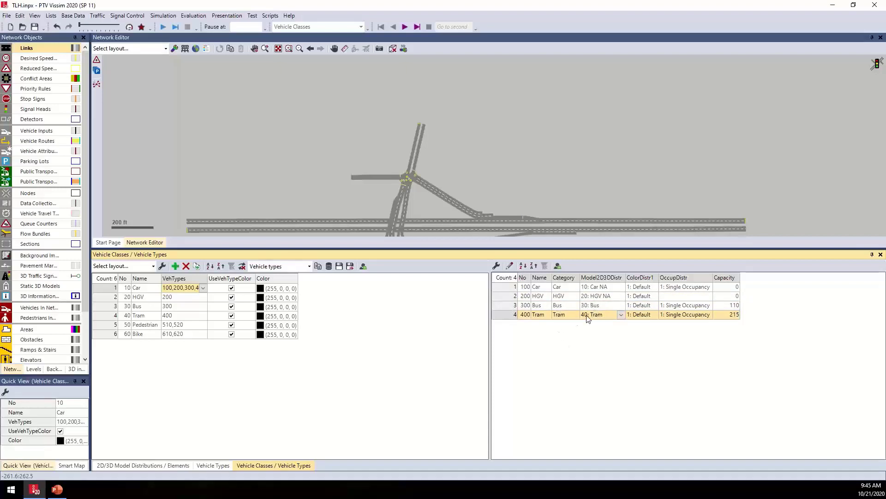
Step: Reset the Car class's vehicle types to 100: Car only
left_click(204, 289)
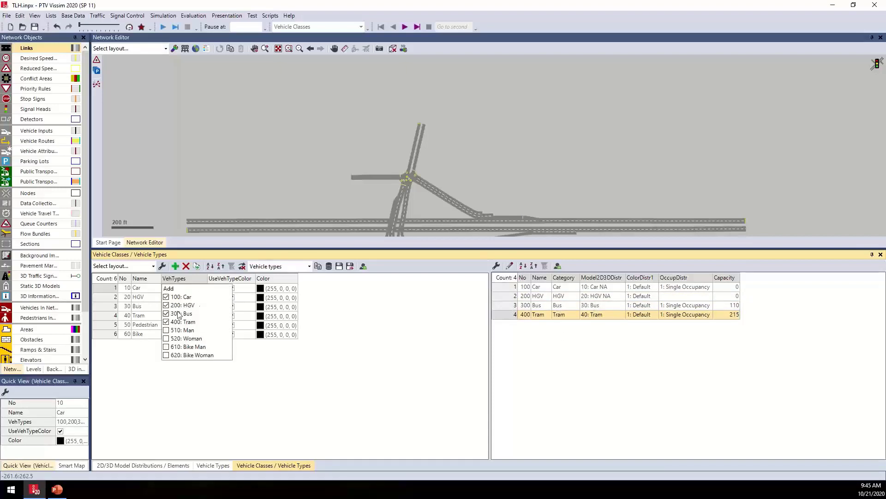
left_click(176, 305)
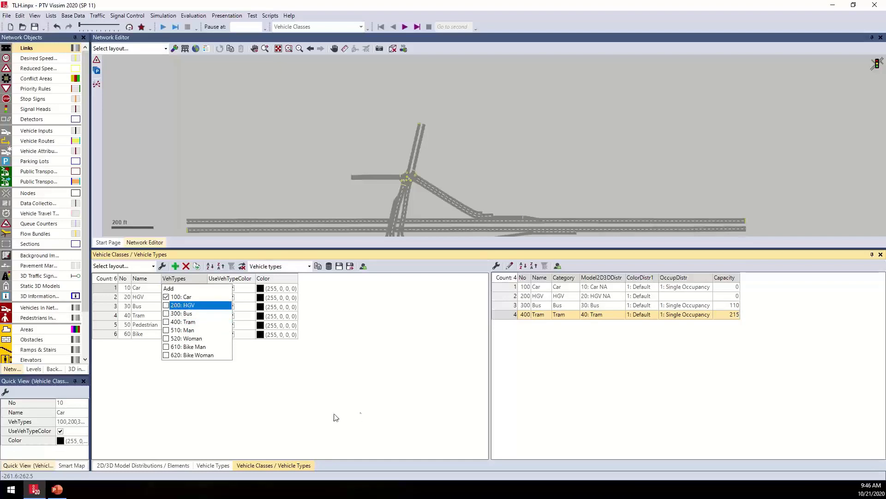
left_click(295, 401)
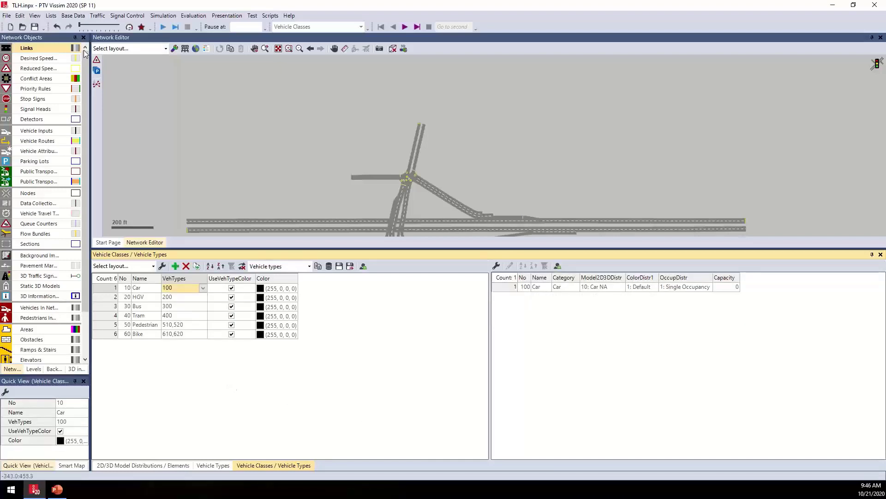
Step: Close the Vehicle Classes and 2D/3D Model Distributions lists
left_click(881, 254)
left_click(881, 254)
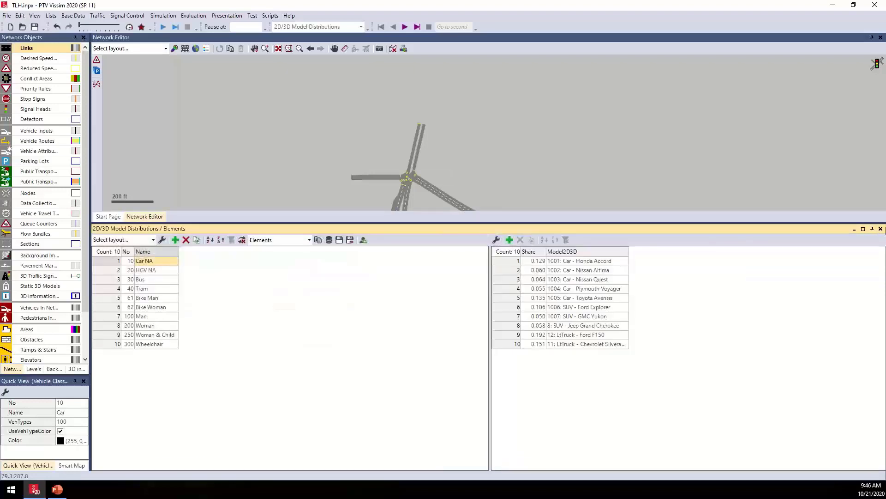
left_click(883, 229)
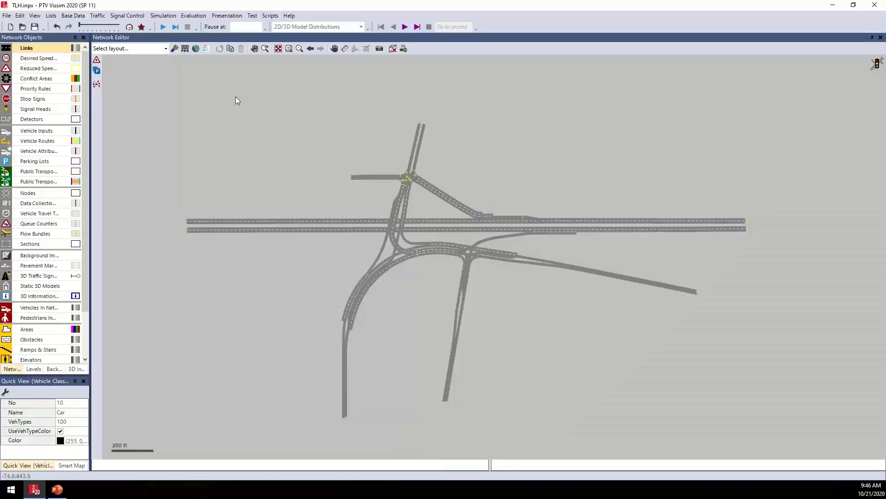
Step: Open the Desired Speed Distributions list and enlarge its pane
left_click(80, 18)
mouse_move(120, 100)
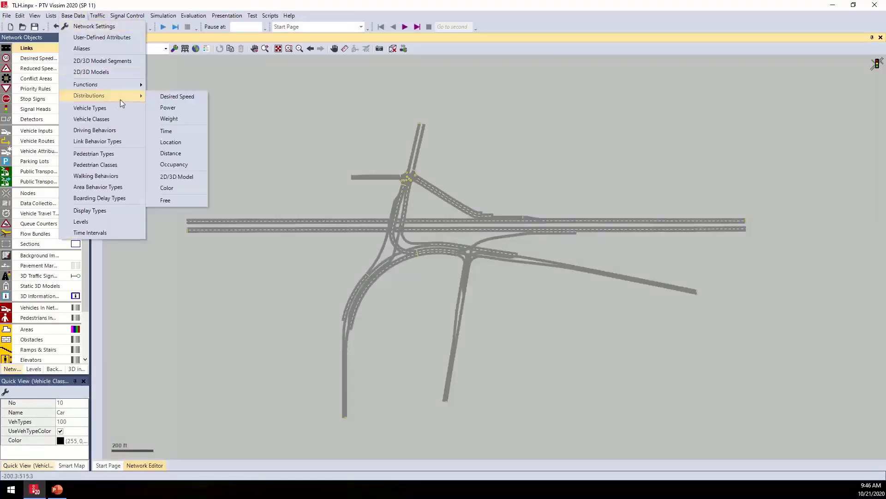
left_click(196, 98)
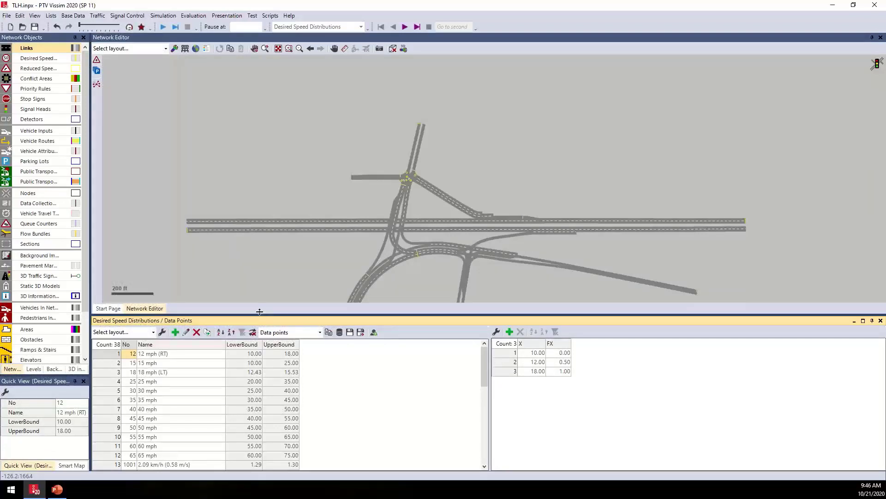
left_click_drag(260, 314, 259, 236)
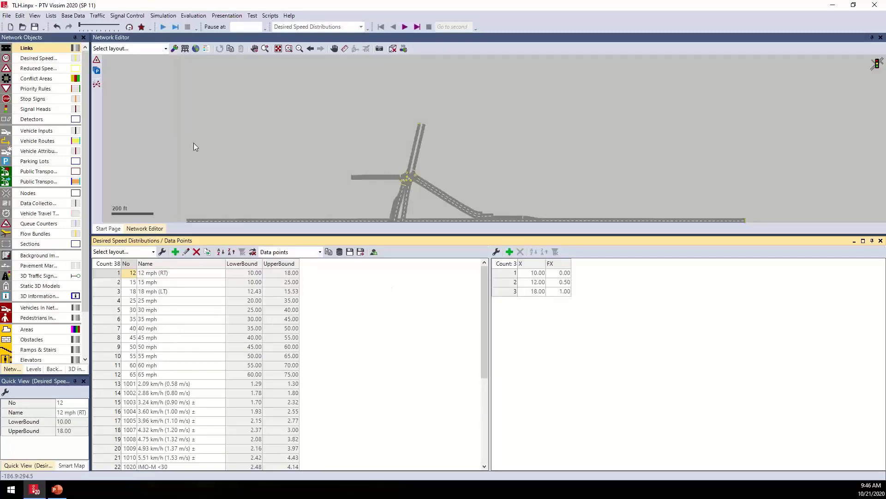
Step: Open the network settings to review the units, then close the dialog
left_click(81, 17)
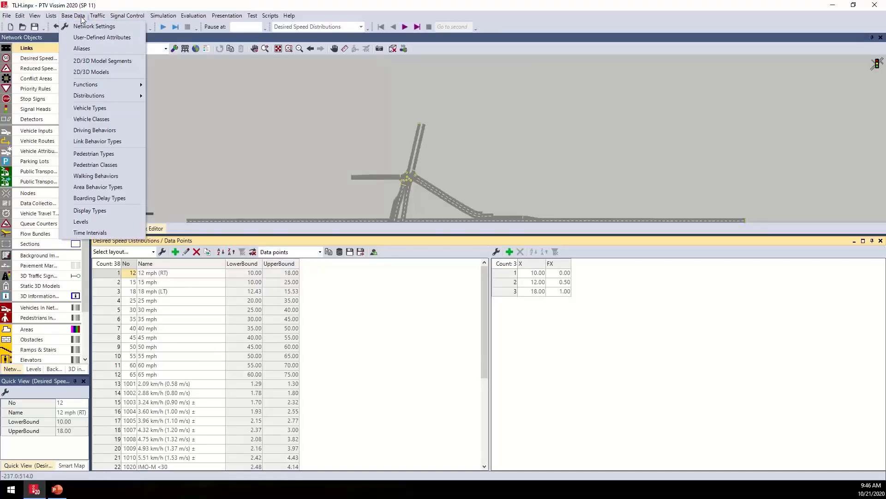
left_click(126, 26)
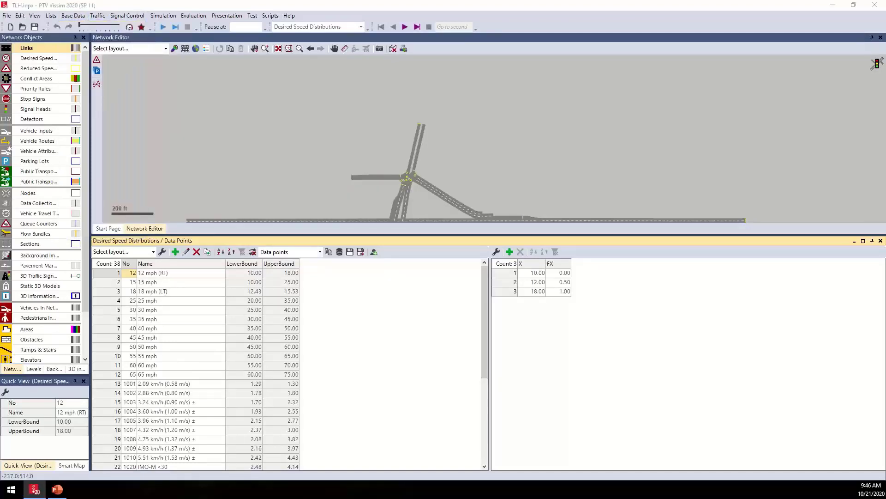
left_click(330, 137)
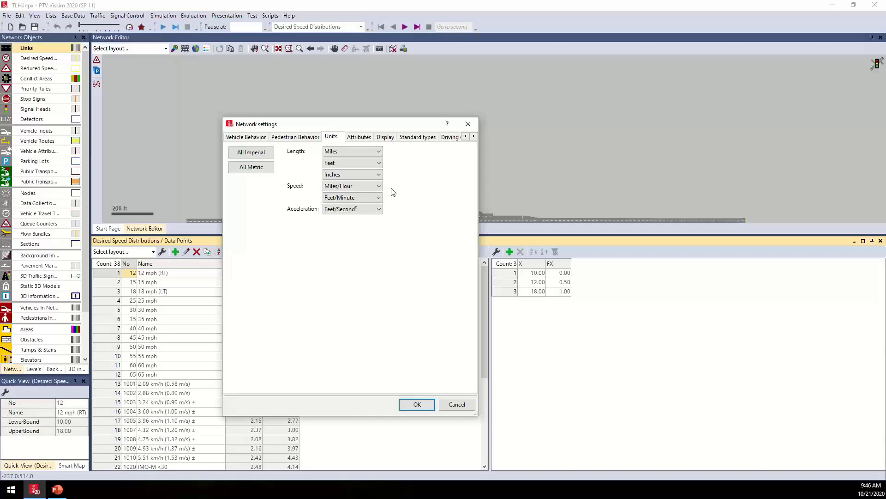
left_click(467, 125)
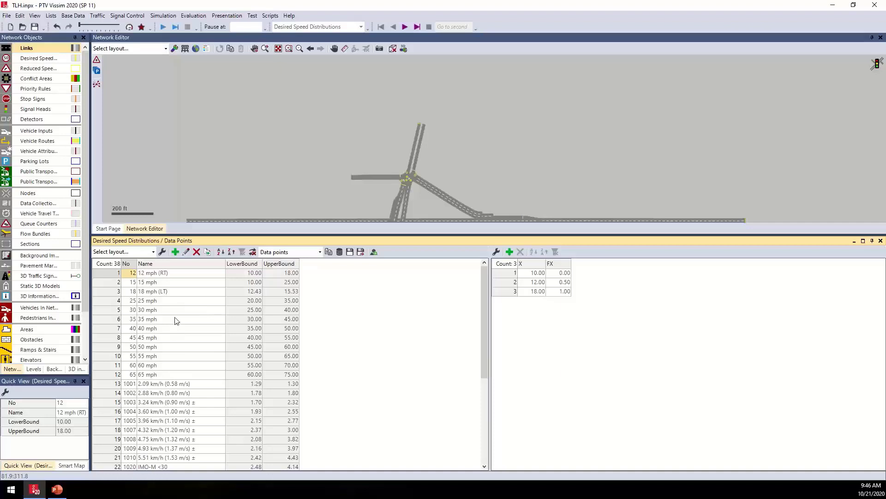
Step: Inspect the data points of the 25 mph and 30 mph desired speed distributions
left_click(161, 302)
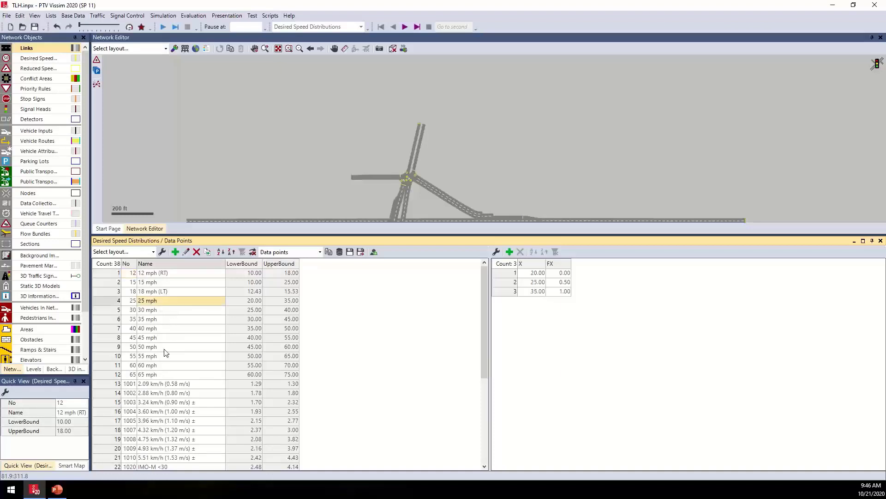
left_click(168, 311)
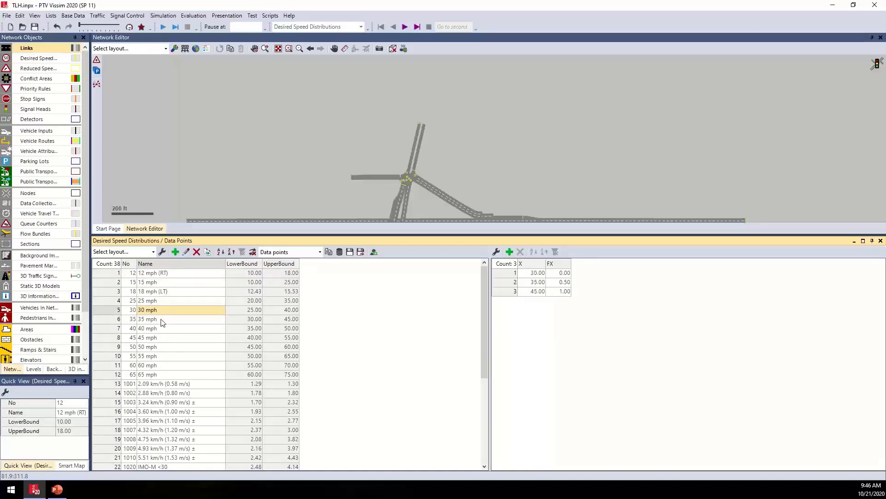
left_click(168, 313)
Step: Edit the 30 mph desired speed distribution by adding three intermediate points to its curve and confirm
left_click(186, 253)
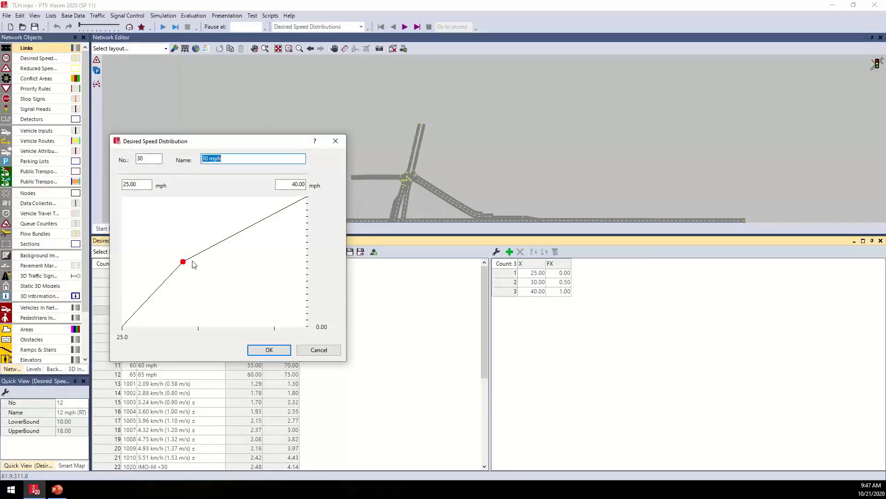
mouse_move(184, 262)
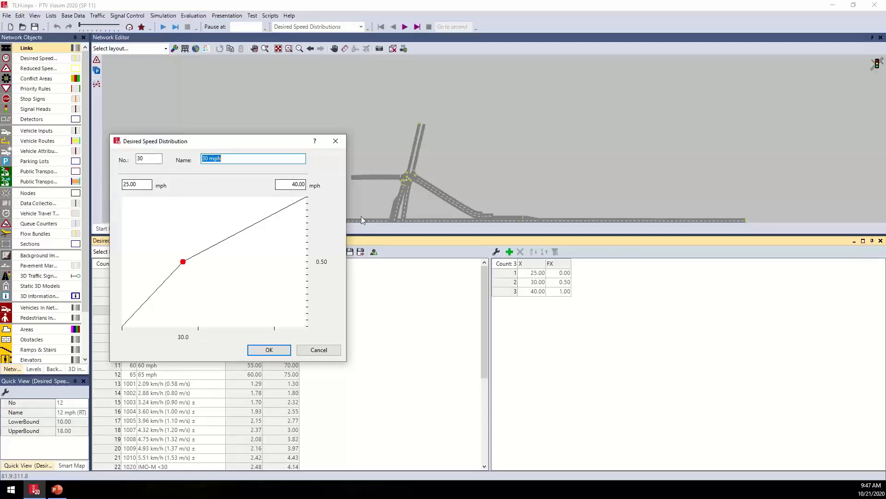
left_click(228, 238)
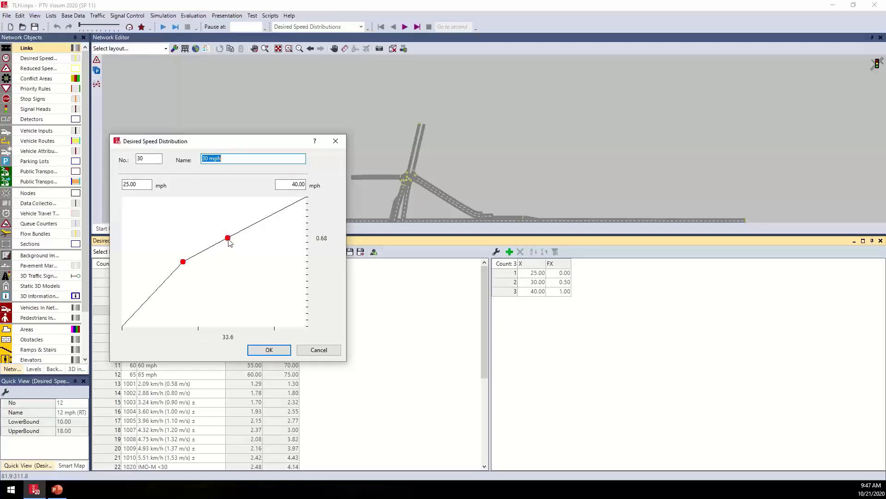
left_click(257, 223)
left_click_drag(228, 238, 245, 209)
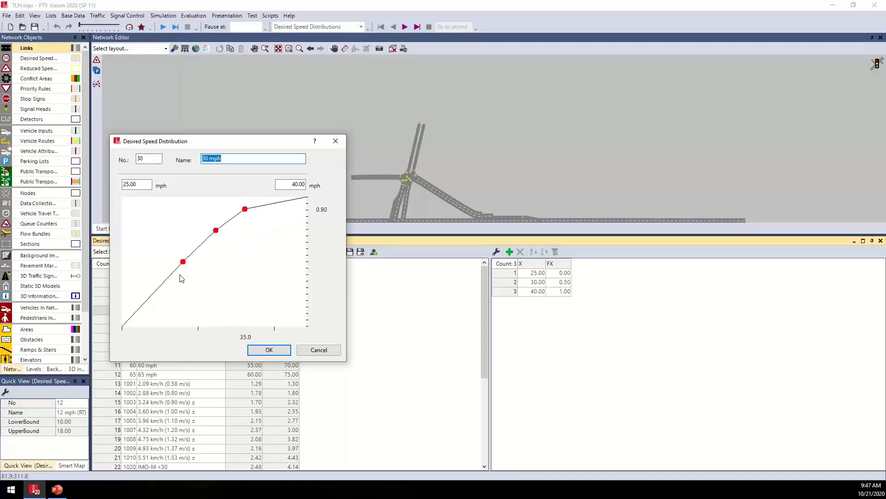
left_click(171, 274)
left_click_drag(171, 274, 192, 256)
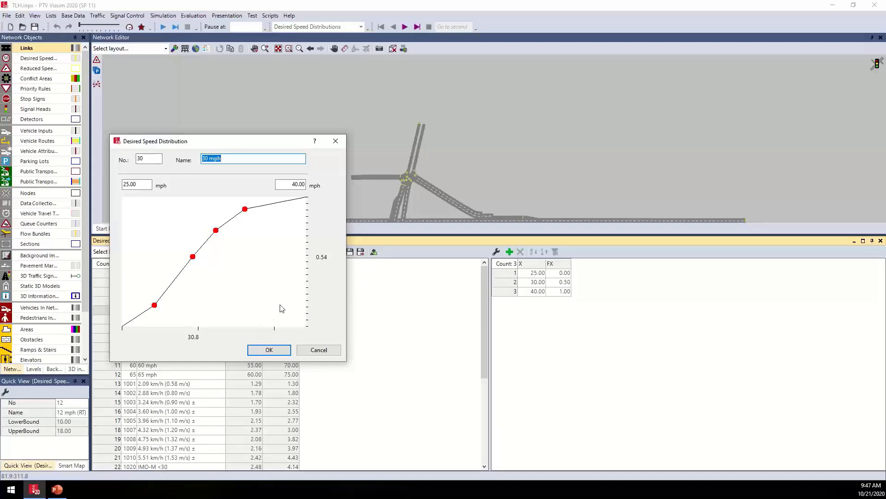
left_click(269, 351)
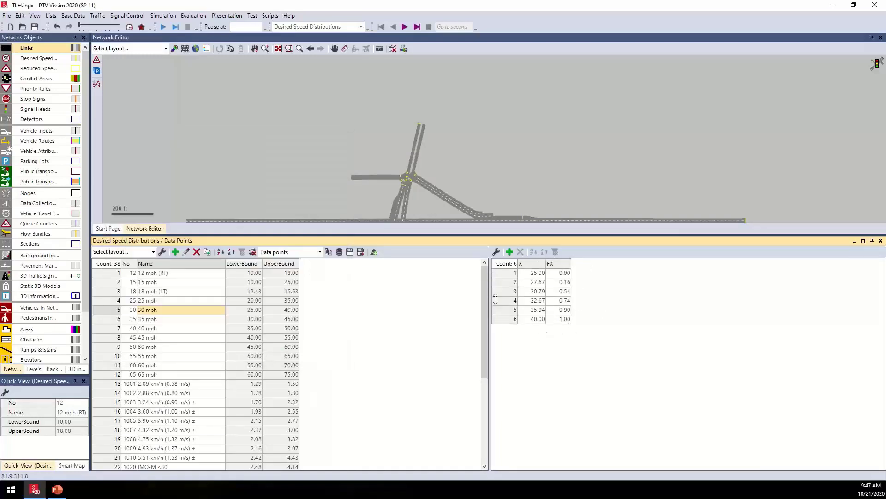
Step: Set a data point's X value to 27 in the 30 mph distribution and close the distributions list
left_click(539, 284)
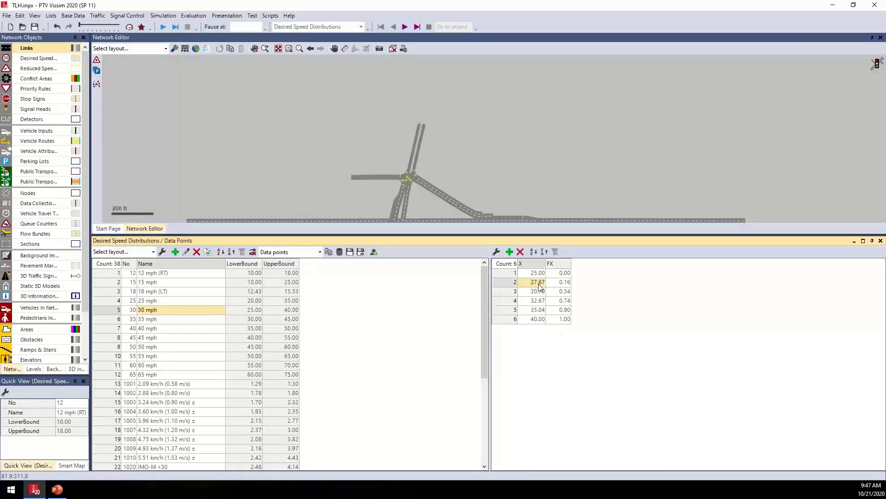
left_click(539, 283)
key("Return")
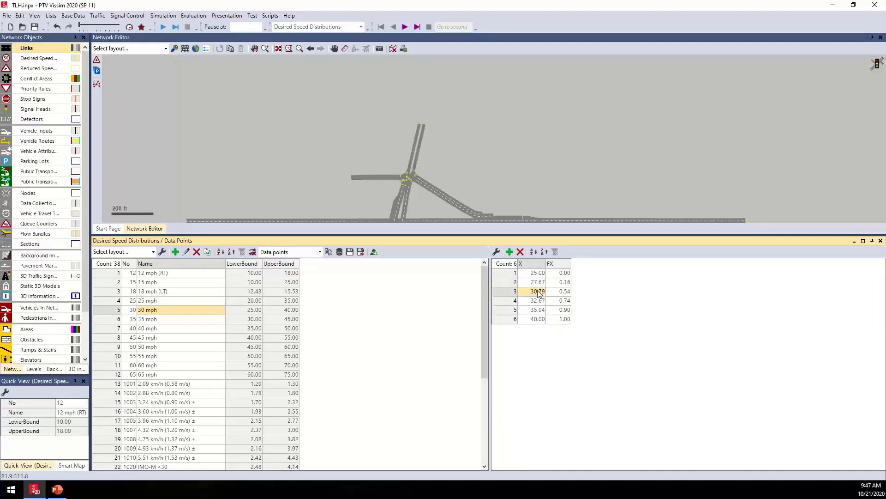
type("27")
key("Return")
left_click(880, 241)
Step: Activate the Desired Speed Decisions network object type and widen the network objects panel
scroll(480, 346, "down", 1)
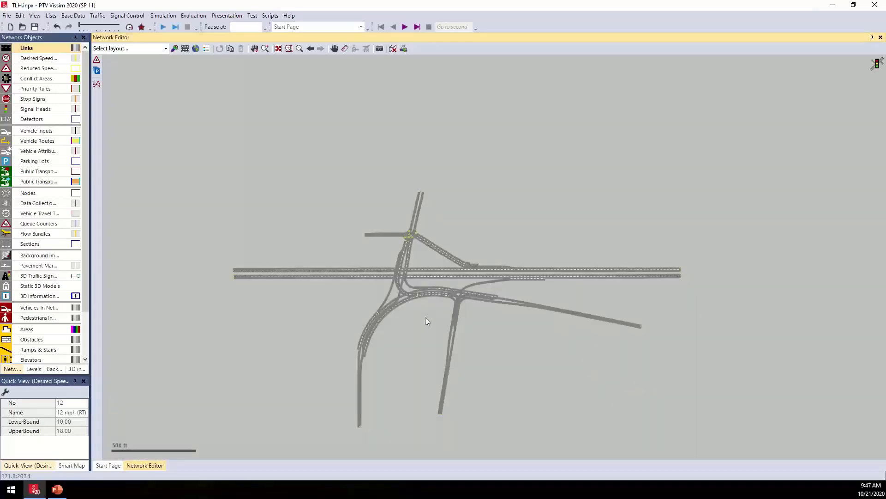
scroll(425, 317, "up", 1)
scroll(425, 318, "up", 1)
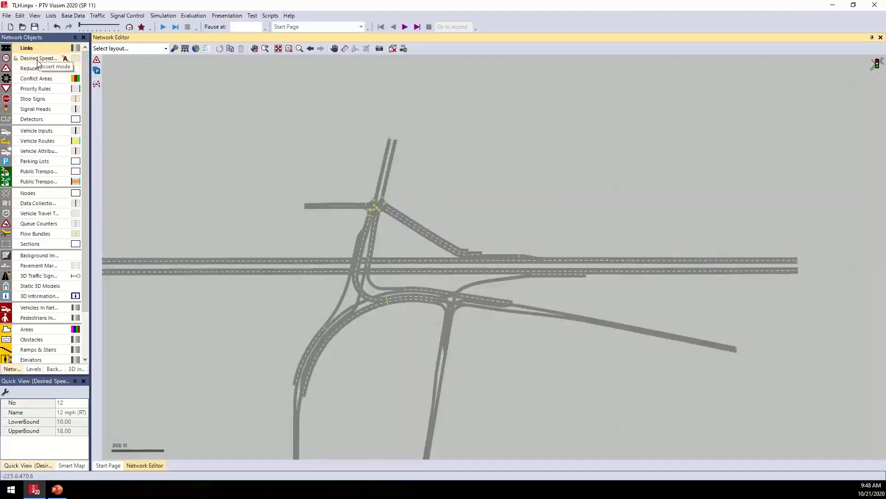
left_click(38, 62)
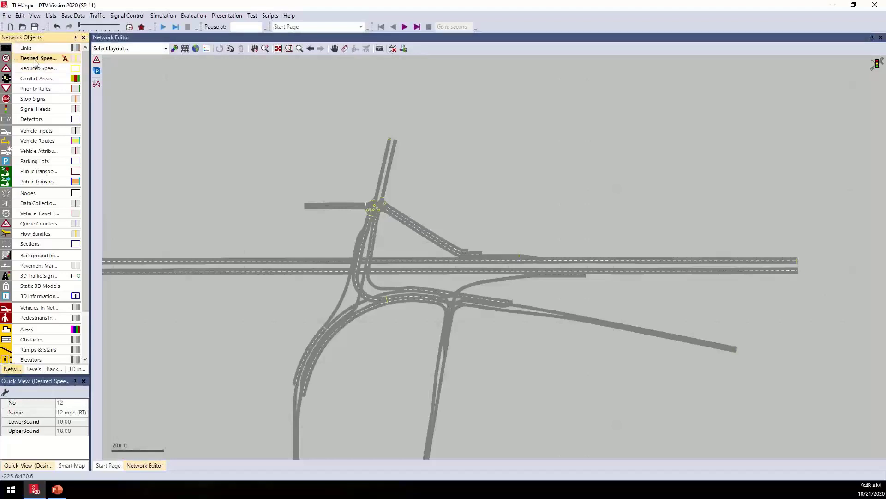
left_click_drag(91, 73, 119, 71)
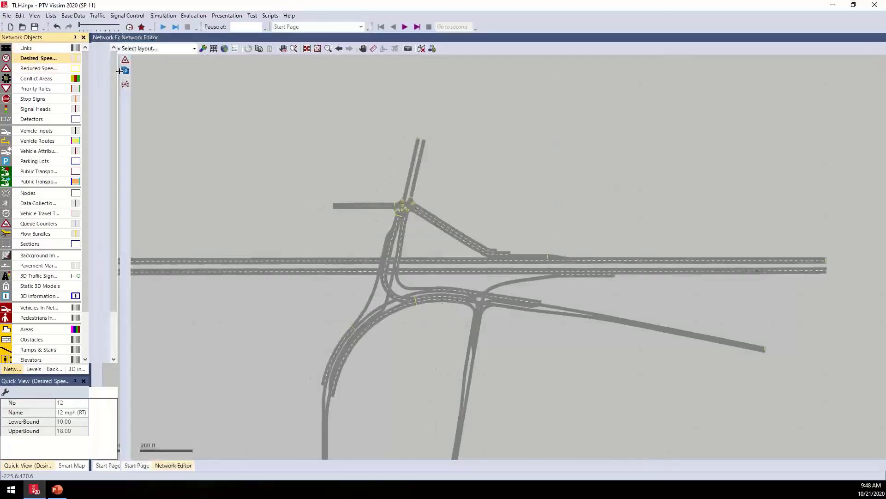
Step: Examine the existing desired speed decisions at the northern intersection, including in wireframe view
left_click_drag(454, 223, 448, 247)
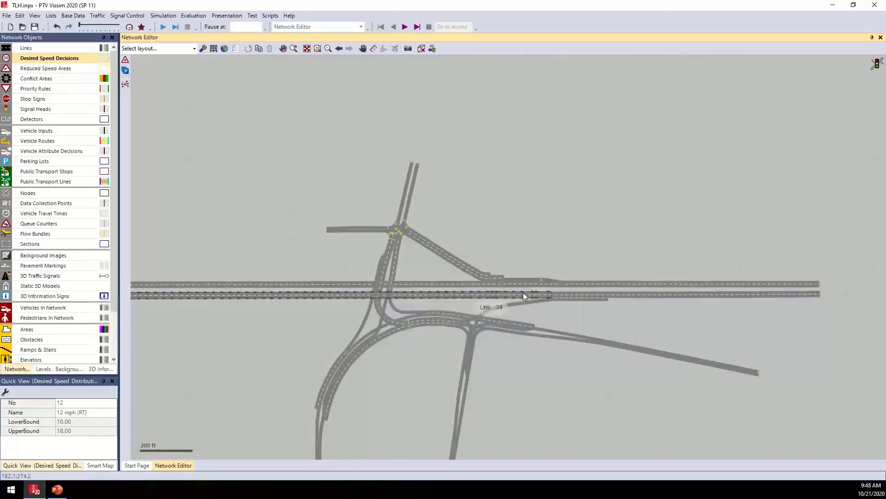
scroll(405, 226, "up", 3)
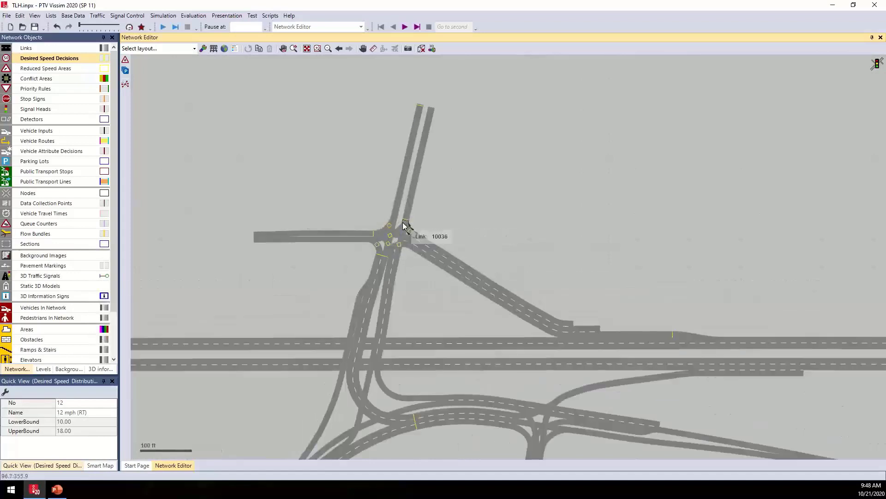
scroll(403, 223, "up", 2)
left_click(408, 216)
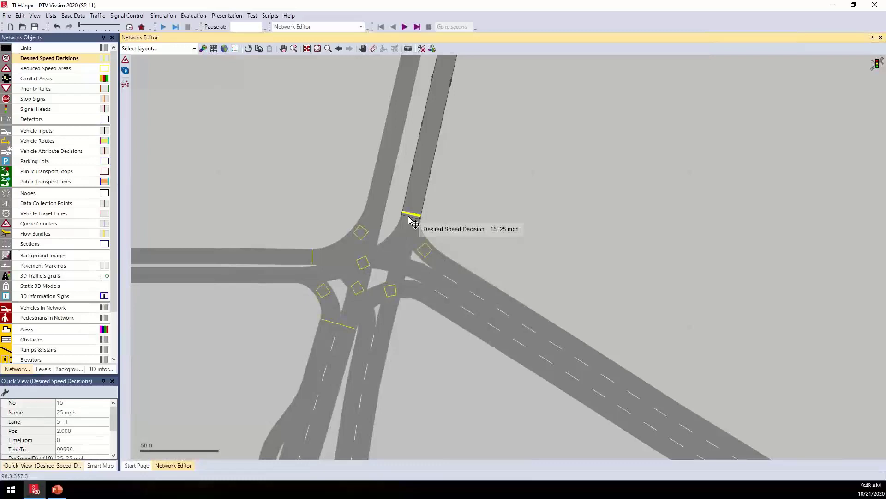
left_click(313, 257)
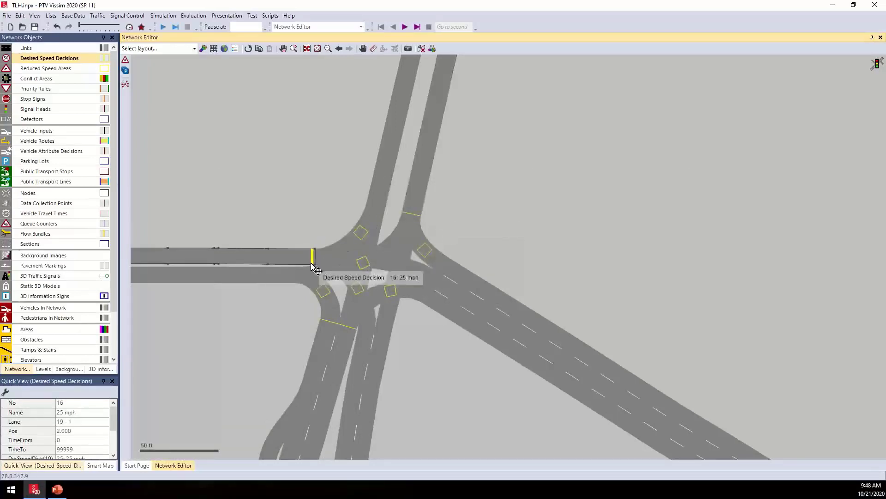
left_click(346, 326)
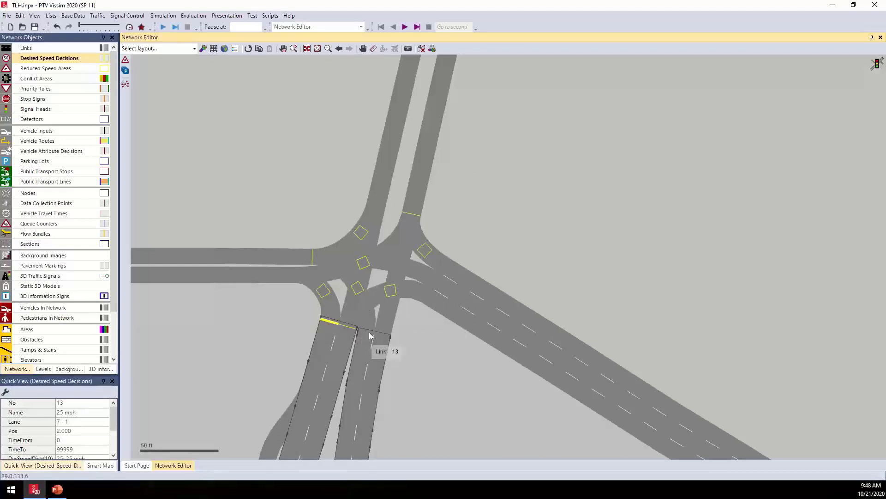
left_click_drag(374, 330, 426, 347)
key("ctrl+w")
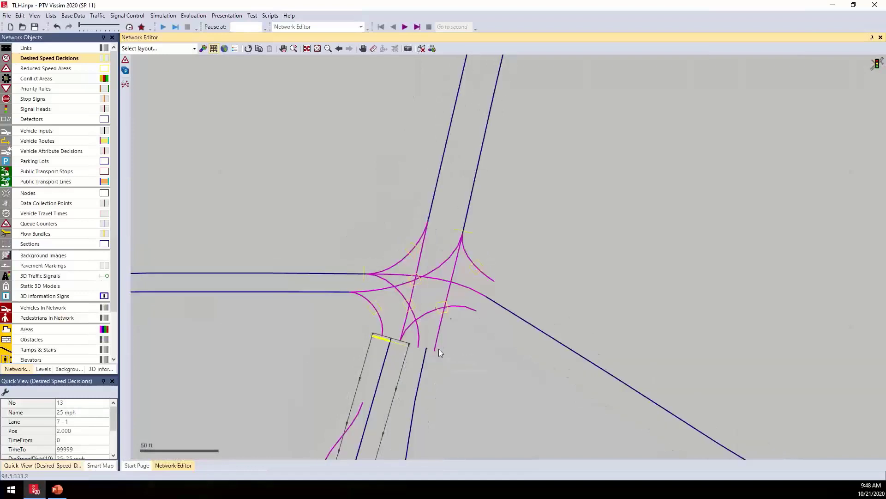
scroll(292, 337, "up", 3)
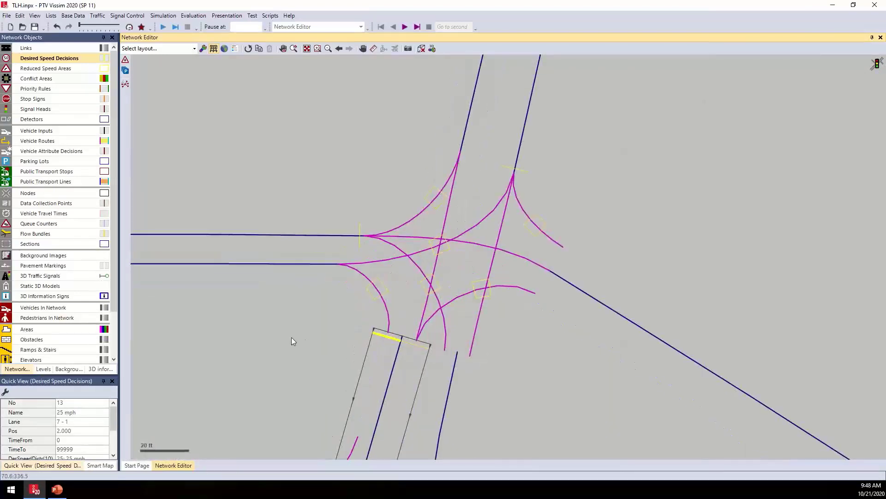
scroll(392, 323, "up", 2)
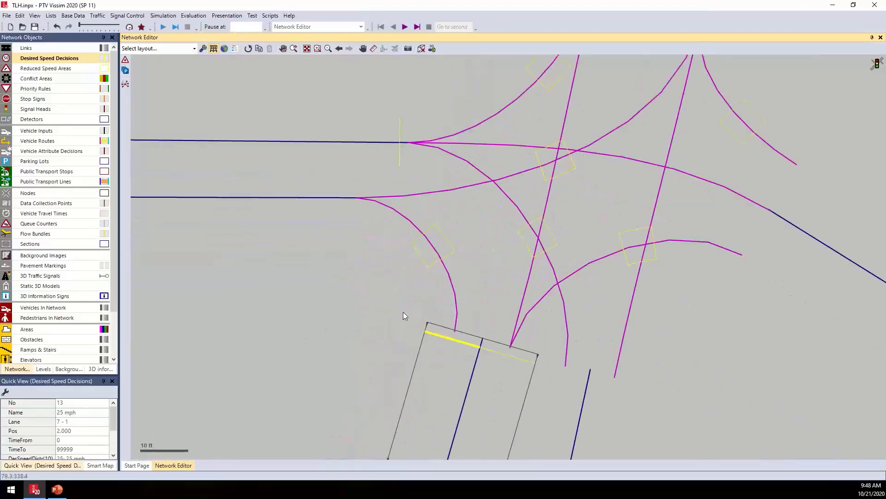
scroll(339, 340, "up", 1)
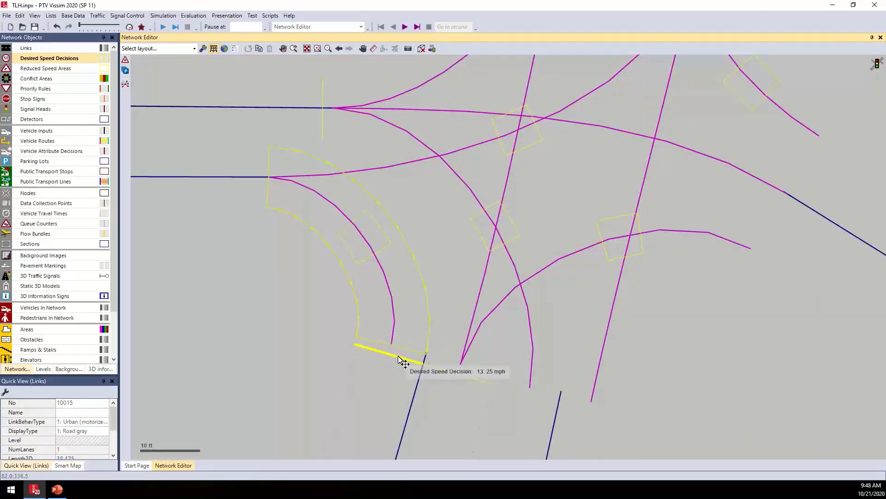
Step: Nudge desired speed decision 13 slightly along its link, then deselect it
mouse_move(405, 360)
left_mouse_down()
mouse_move(405, 347)
mouse_move(410, 364)
left_mouse_up()
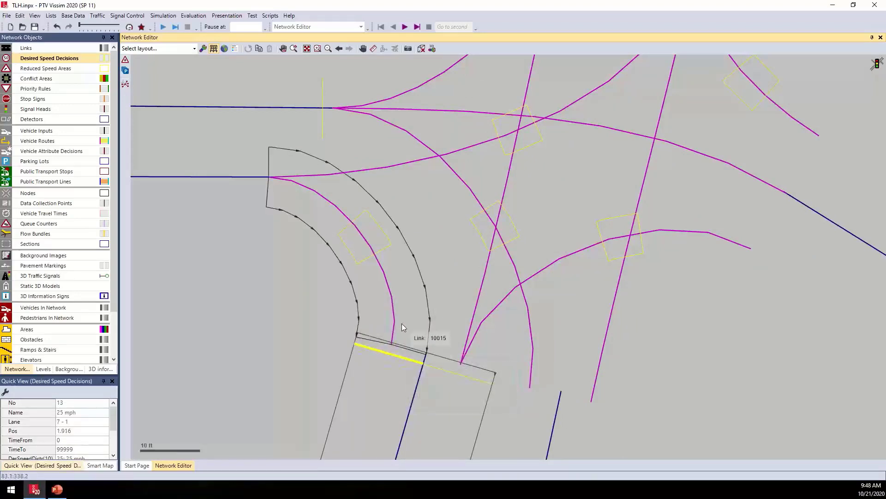
left_click(401, 323)
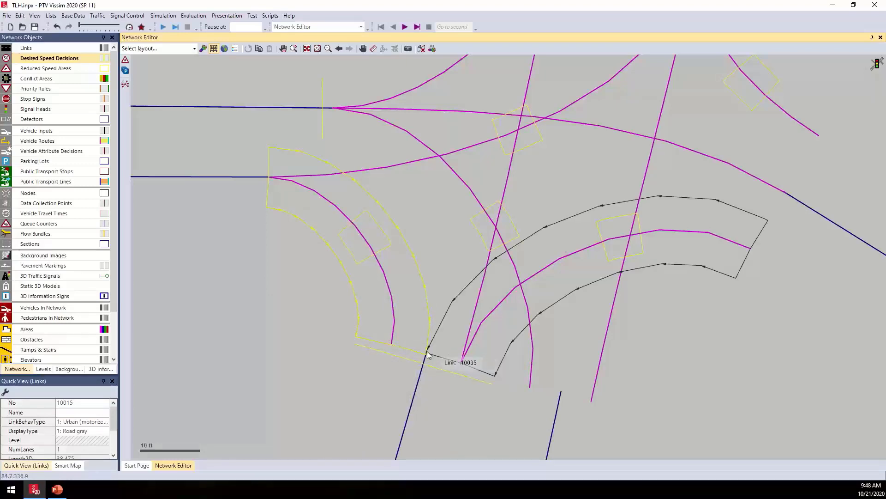
left_click(408, 366)
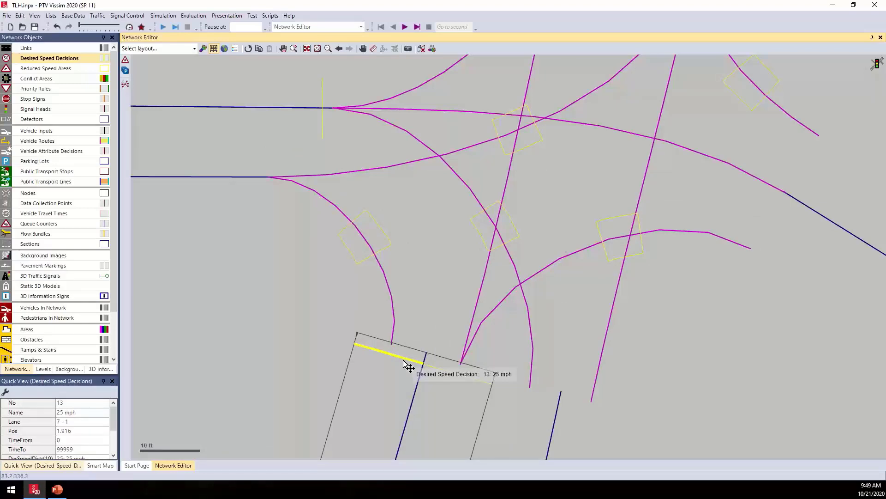
left_click(262, 354)
scroll(262, 354, "down", 5)
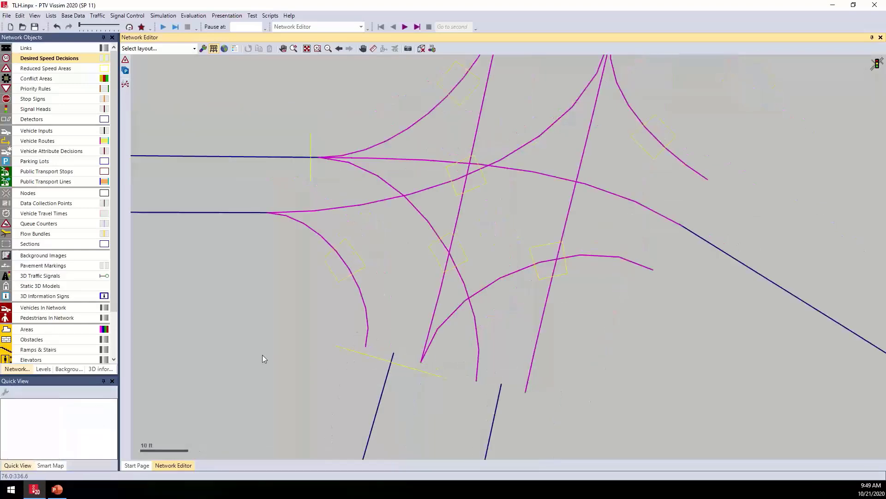
Step: Navigate to the ramp south of the freeway and select link 27
left_click_drag(352, 345, 392, 276)
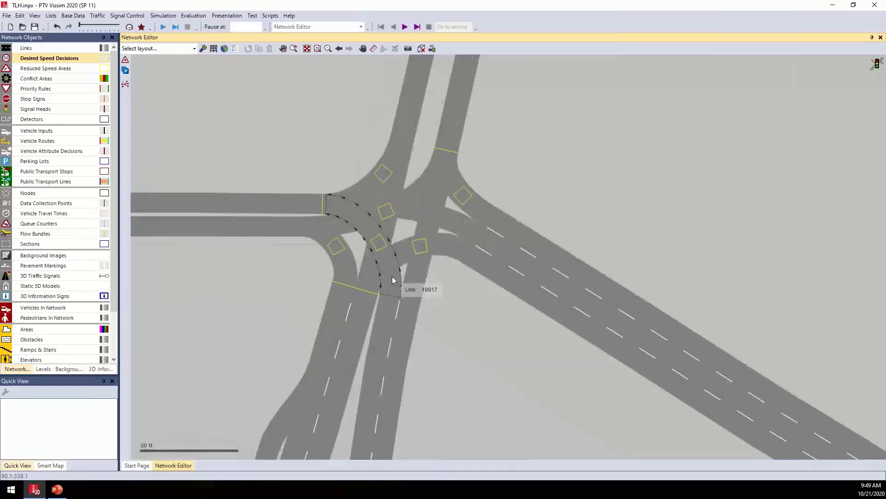
scroll(395, 278, "down", 5)
left_click_drag(420, 343, 398, 230)
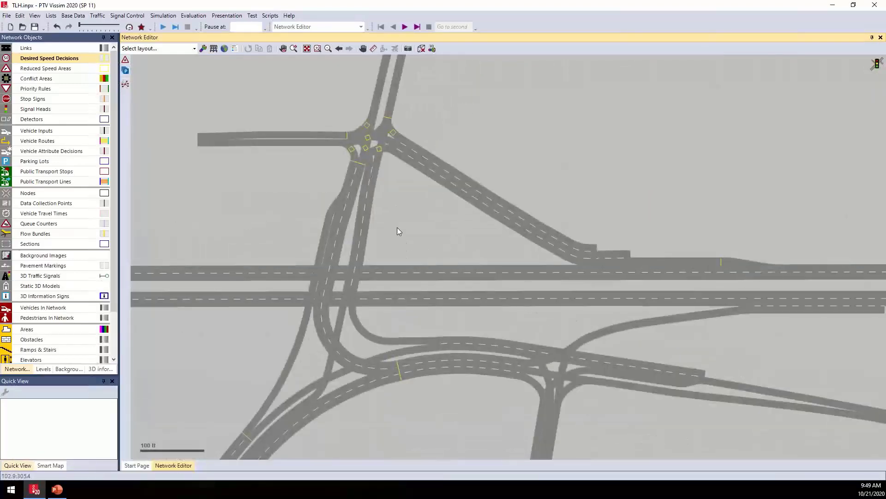
left_click_drag(529, 324, 430, 284)
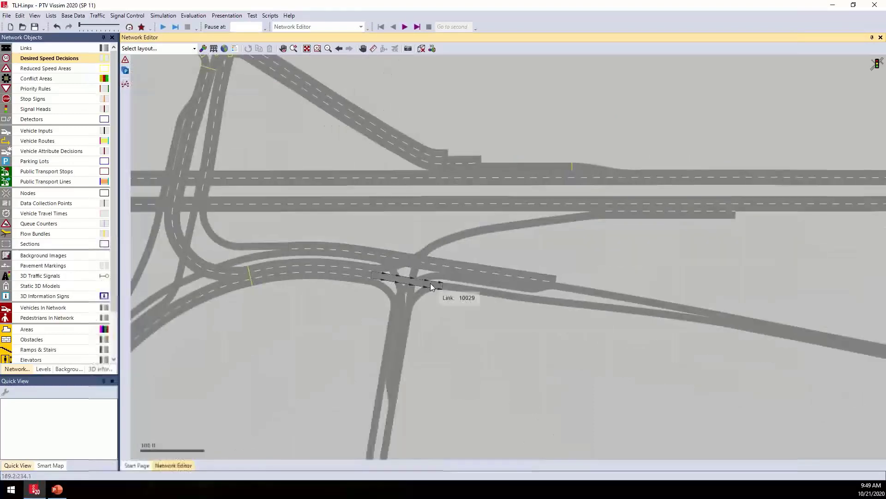
scroll(430, 284, "up", 2)
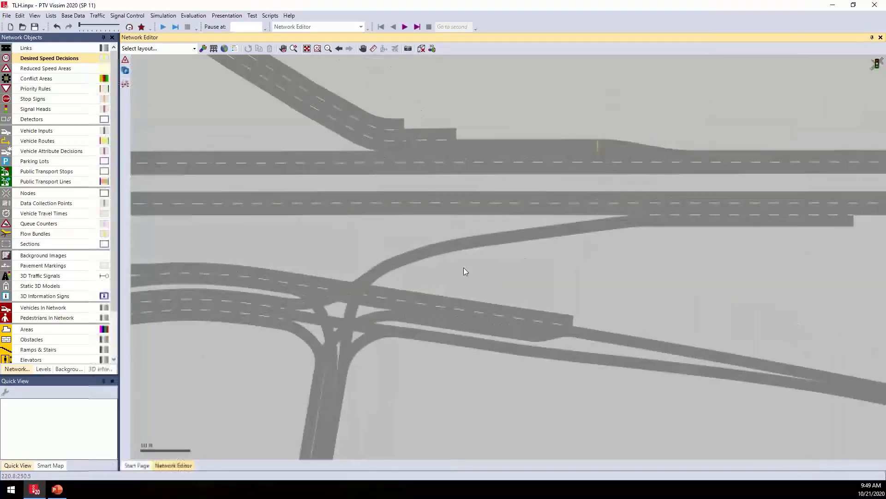
left_click(436, 248)
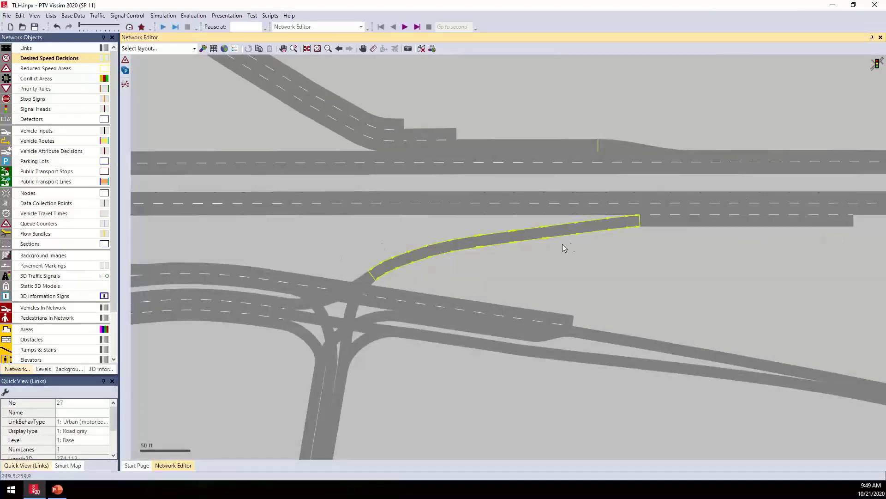
Step: Add a new desired speed decision near the start of link 27 with vehicle classes Car, HGV and Bus
right_click(404, 262)
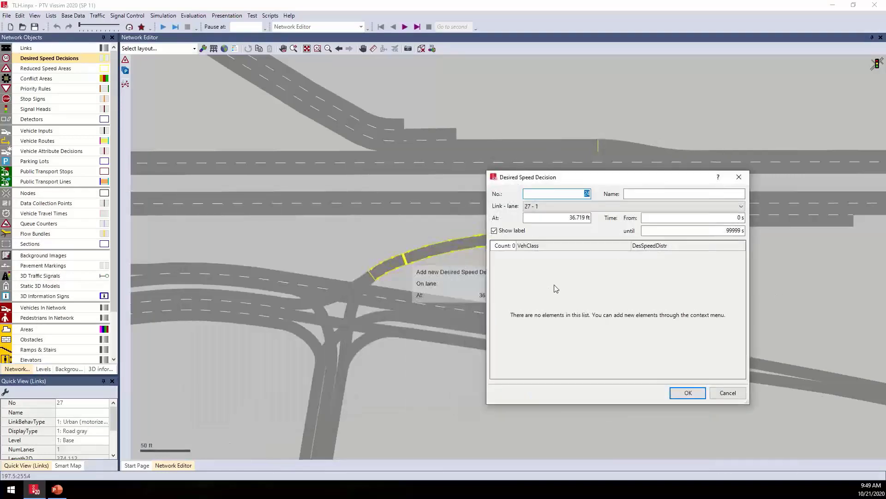
left_click(726, 393)
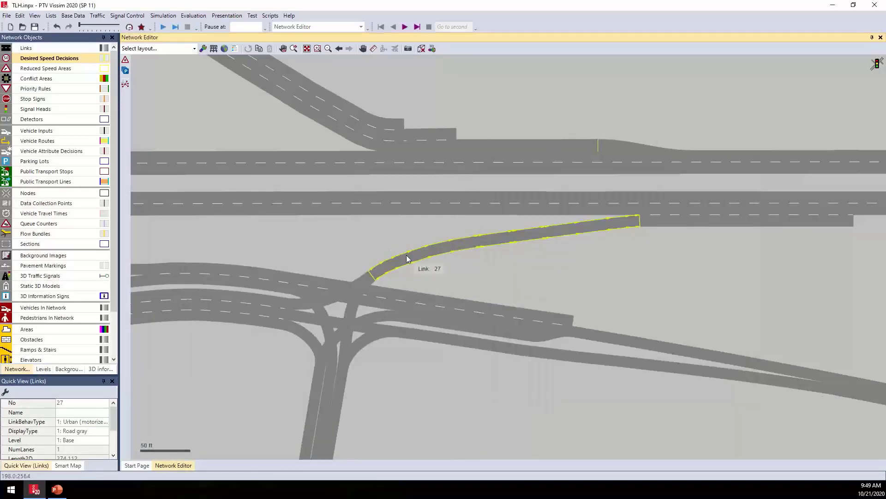
right_click(408, 260)
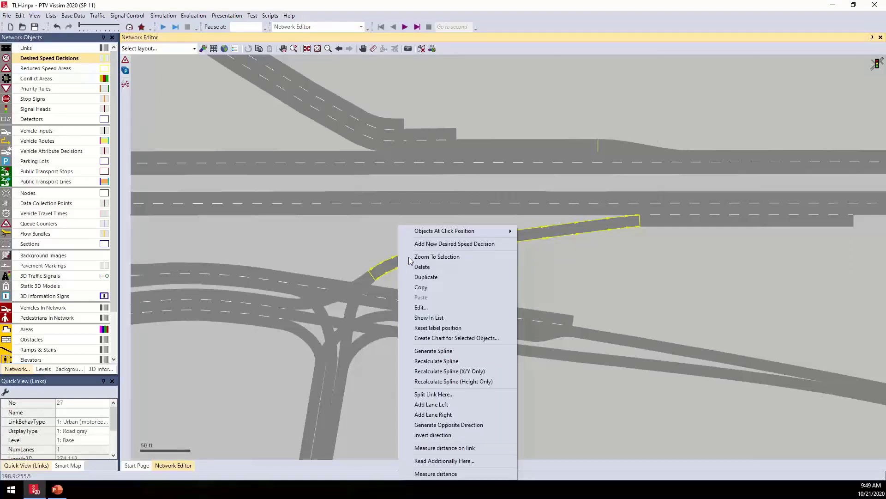
left_click(454, 244)
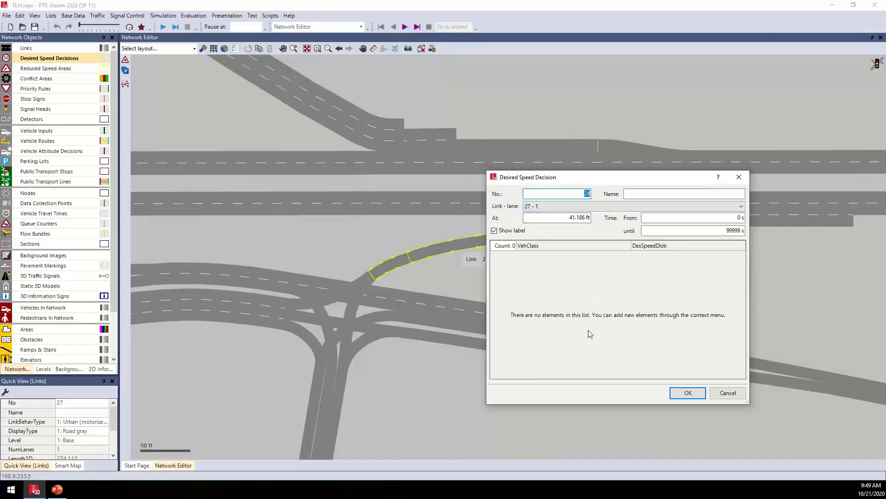
right_click(590, 290)
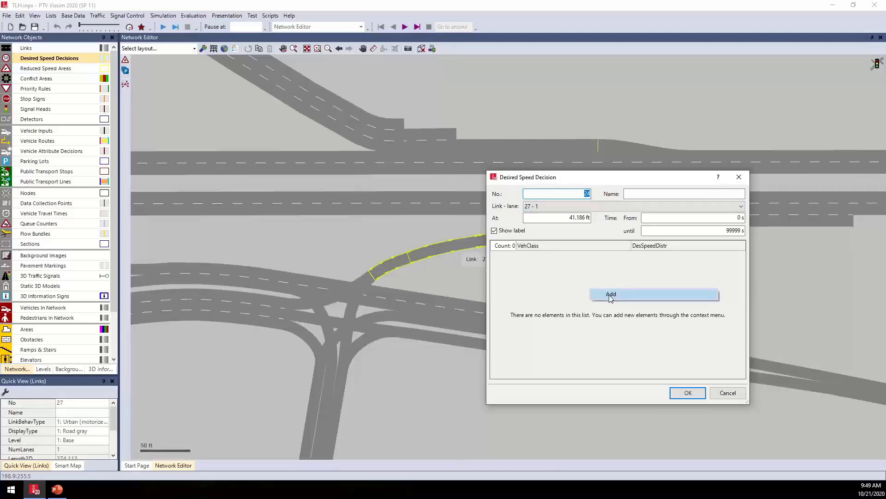
left_click(626, 296)
right_click(578, 299)
left_click(578, 300)
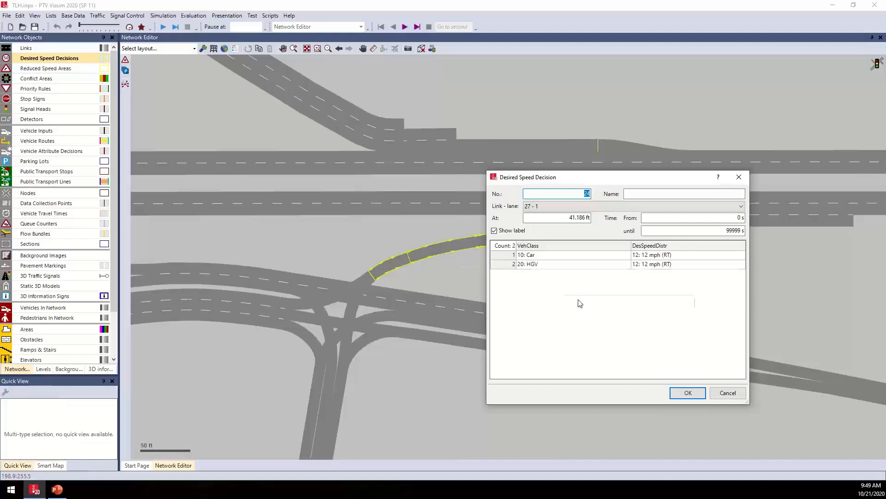
right_click(578, 299)
left_click(581, 305)
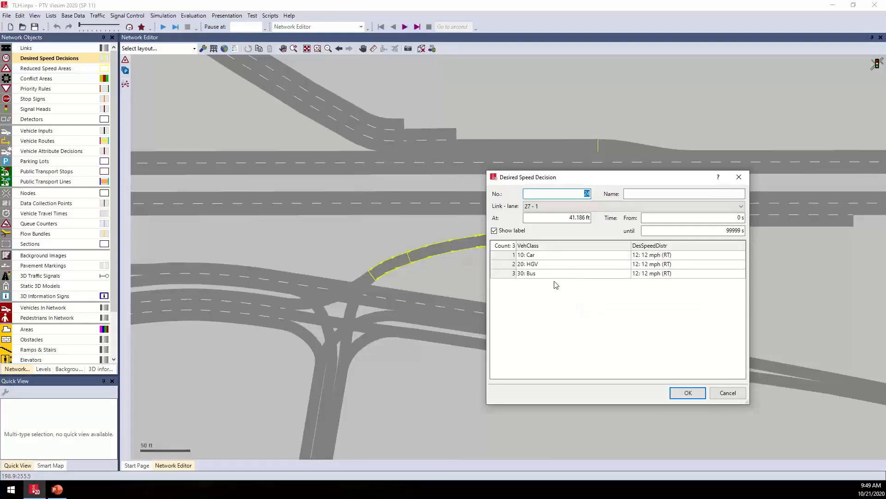
Step: Set the desired speed distribution to 35 mph for Car, HGV and Bus, and confirm the decision
left_click(663, 255)
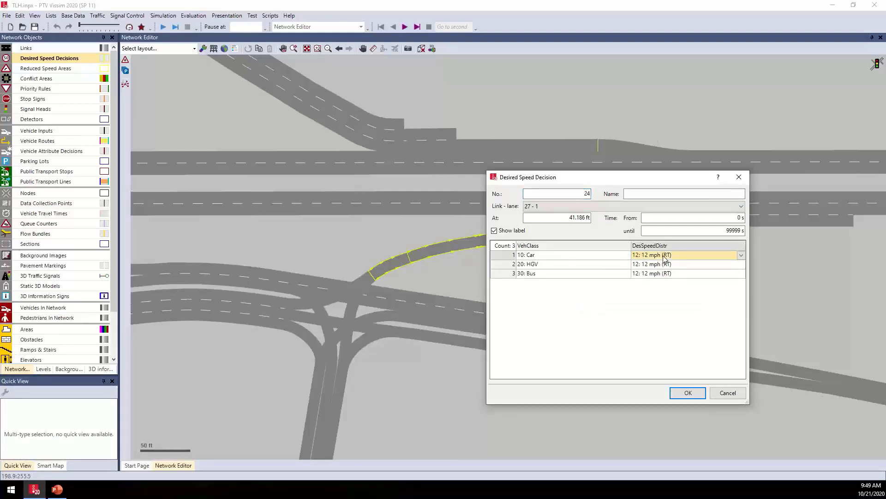
left_click(742, 257)
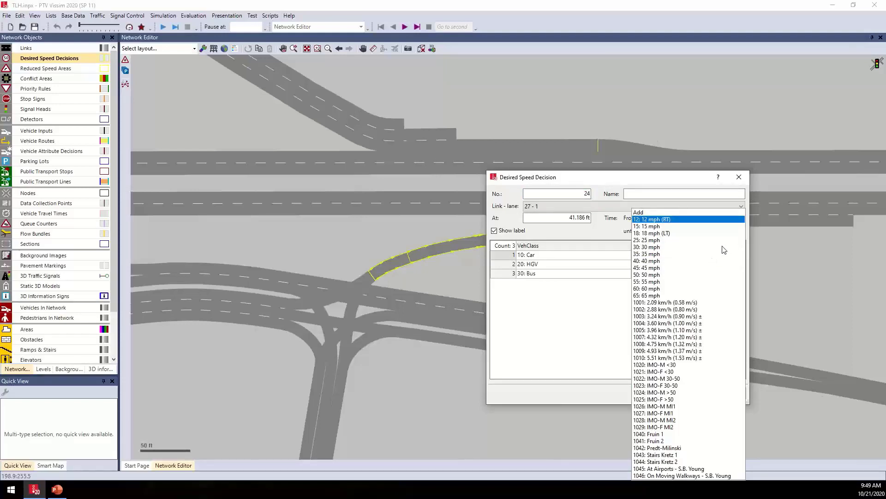
left_click(659, 256)
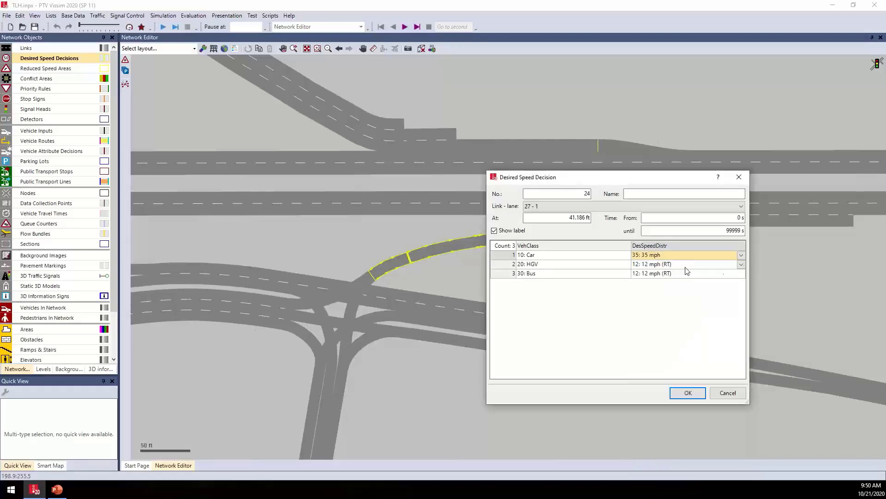
left_click(741, 262)
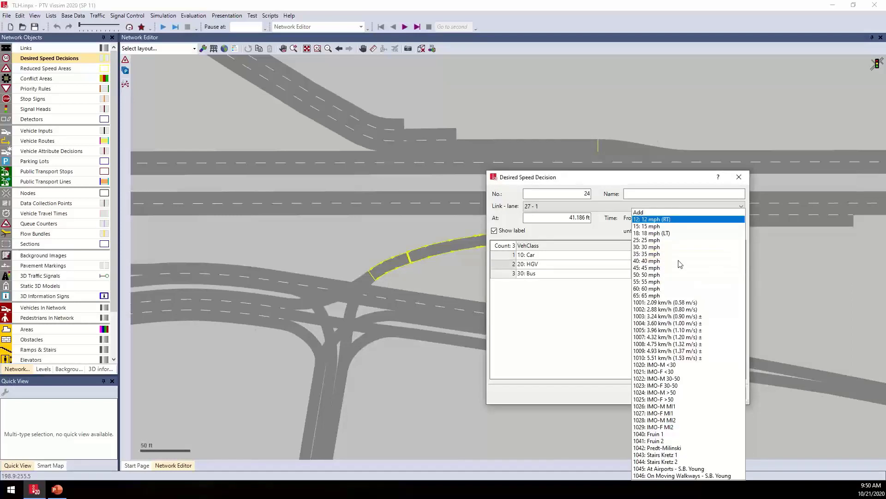
left_click(660, 254)
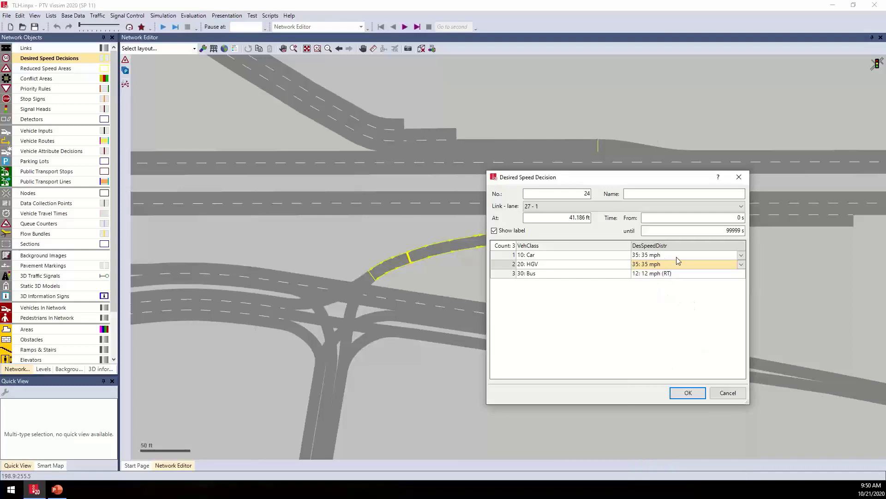
left_click_drag(677, 257, 682, 290)
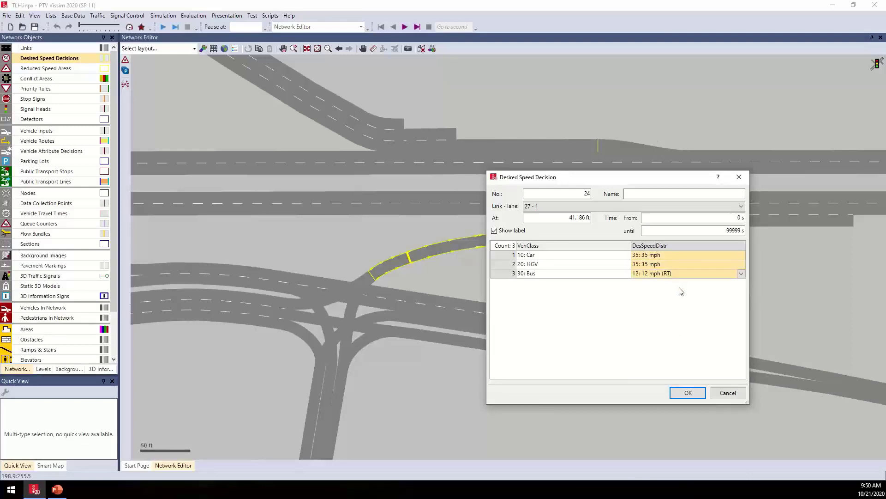
key("F2")
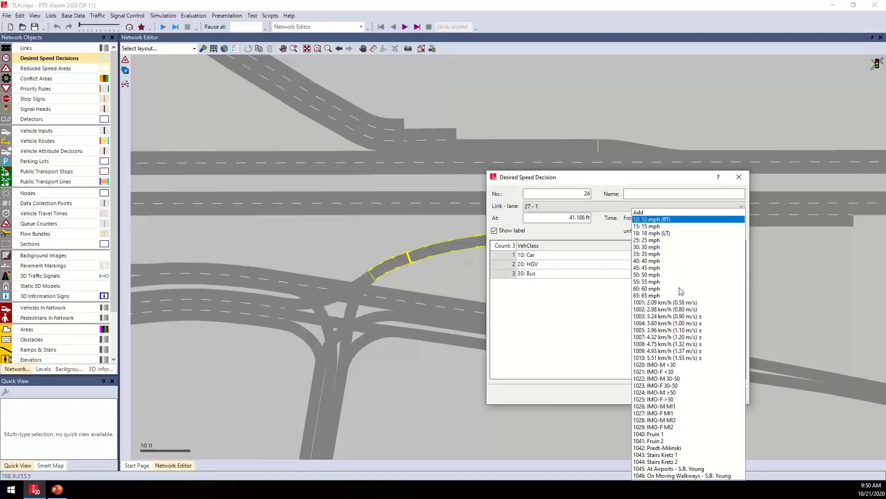
left_click(656, 255)
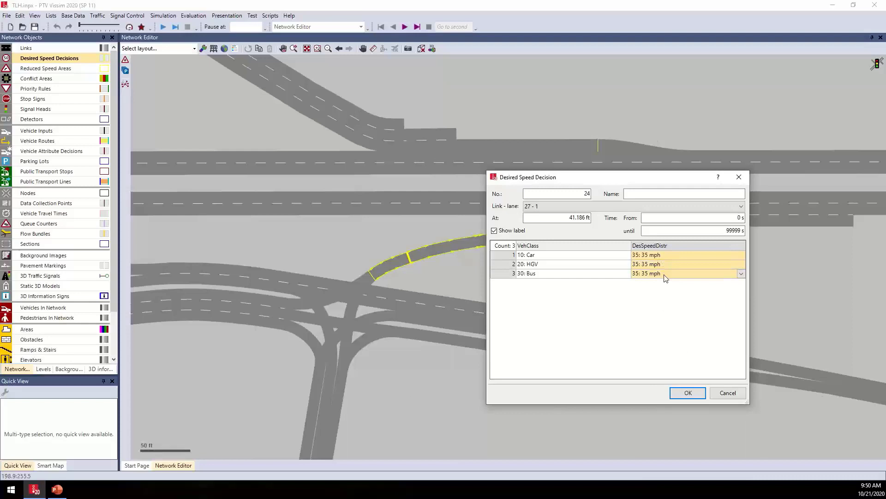
left_click(665, 276)
left_click(658, 254)
left_click(681, 392)
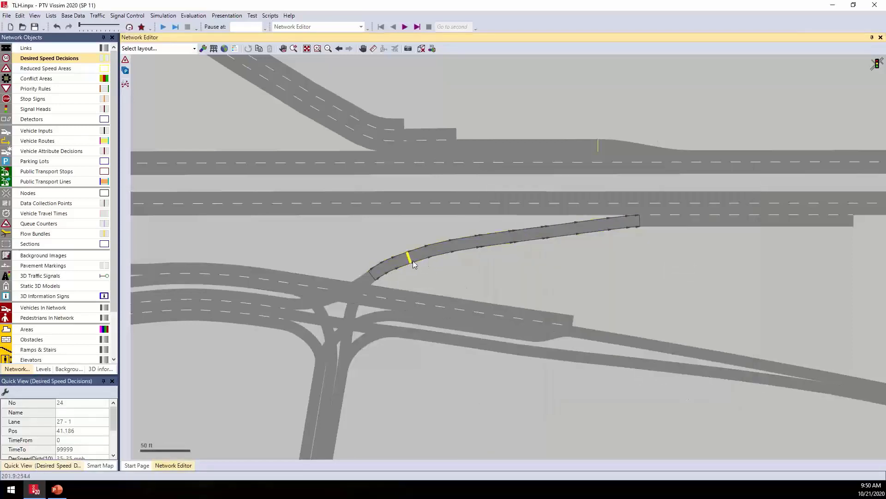
Step: Move desired speed decision 24 further along link 27 to about 82 ft and review its settings
mouse_move(414, 265)
left_mouse_down()
mouse_move(411, 257)
mouse_move(455, 250)
mouse_move(383, 267)
mouse_move(450, 246)
mouse_move(503, 250)
left_mouse_up()
left_click(469, 257)
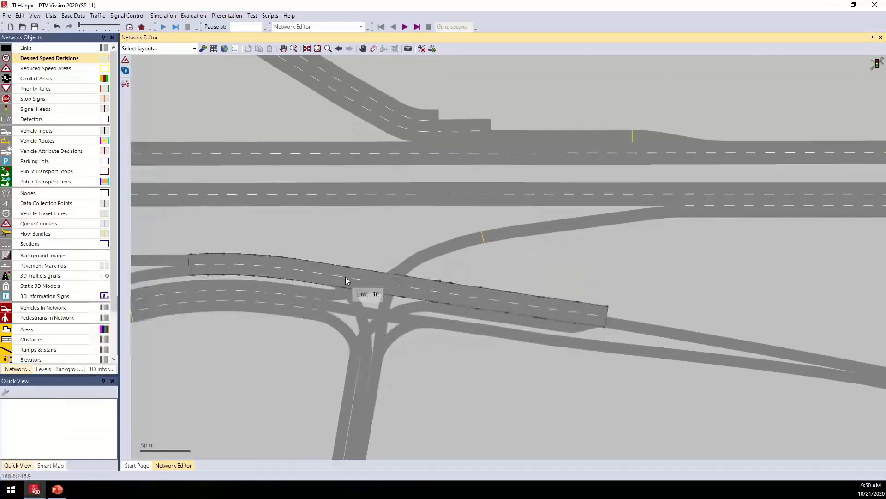
left_click(483, 239)
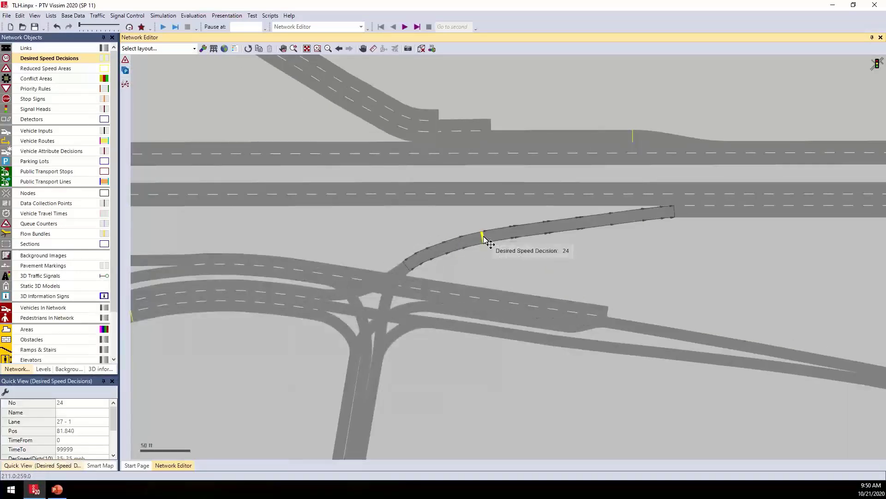
double_click(483, 238)
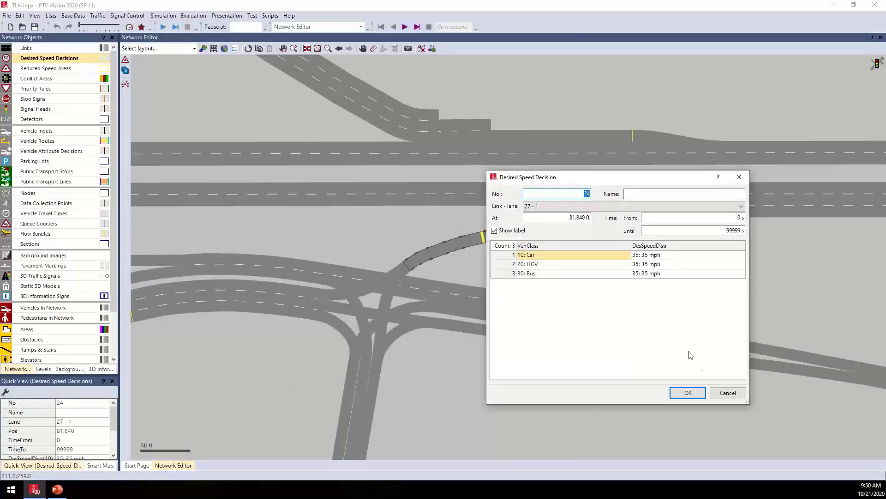
left_click(727, 393)
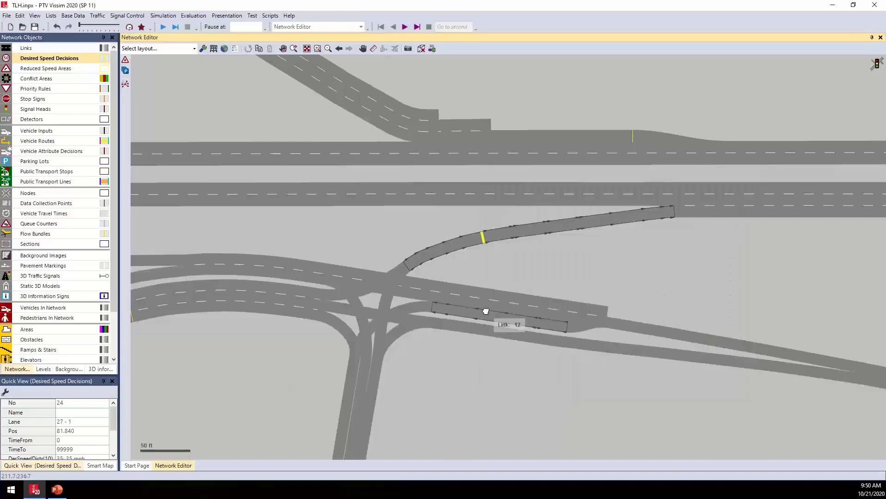
Step: Copy desired speed decision 24 and paste it onto link 10 of the freeway ramp merge
scroll(620, 310, "up", 4)
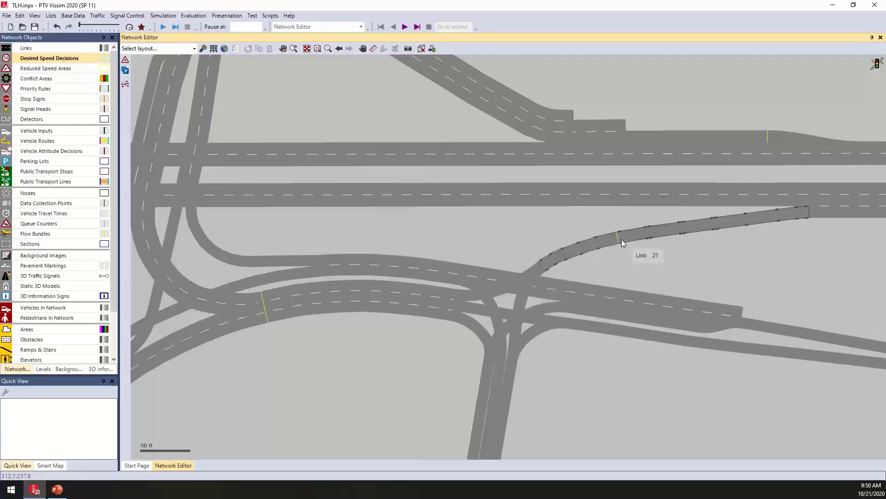
left_click(621, 239)
right_click(621, 240)
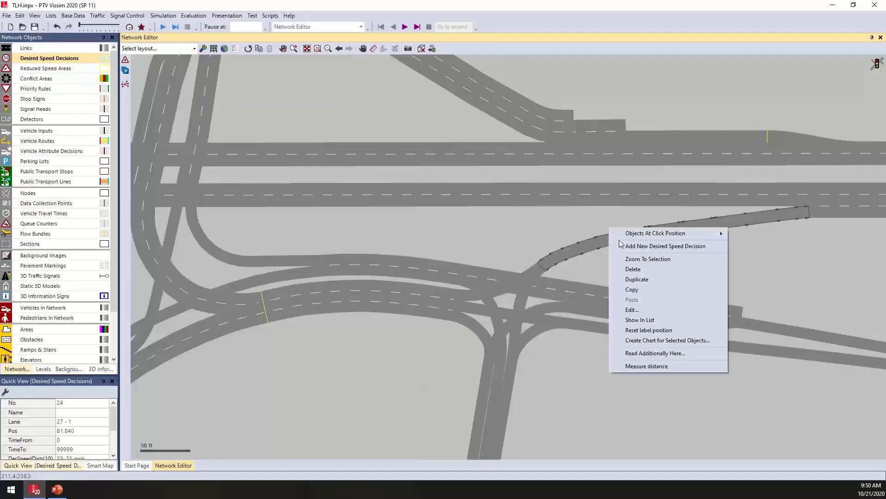
left_click(624, 291)
left_click(471, 273)
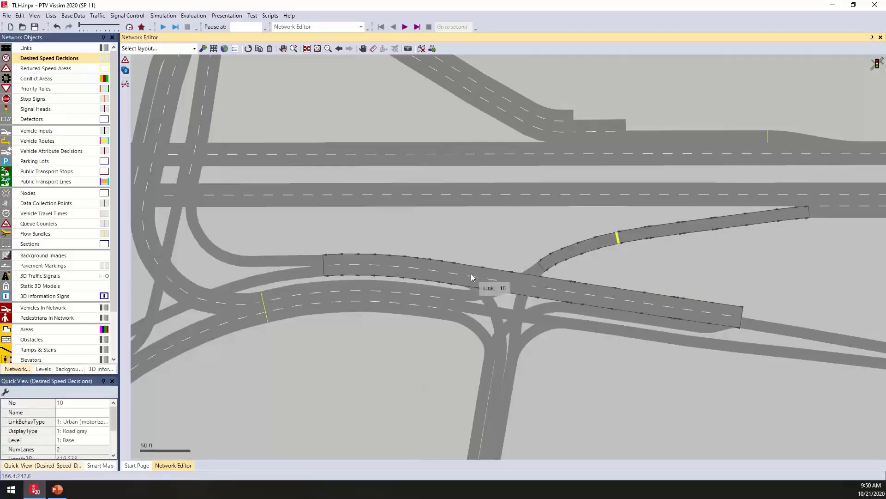
right_click(475, 277)
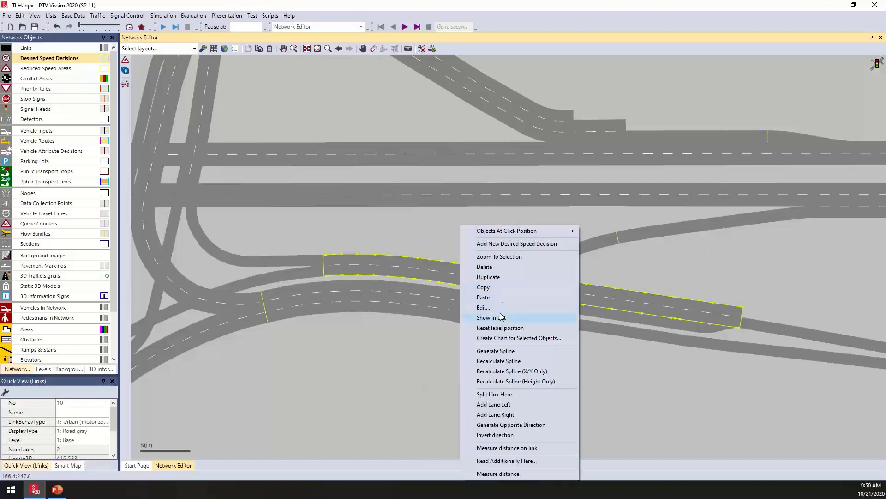
left_click(504, 299)
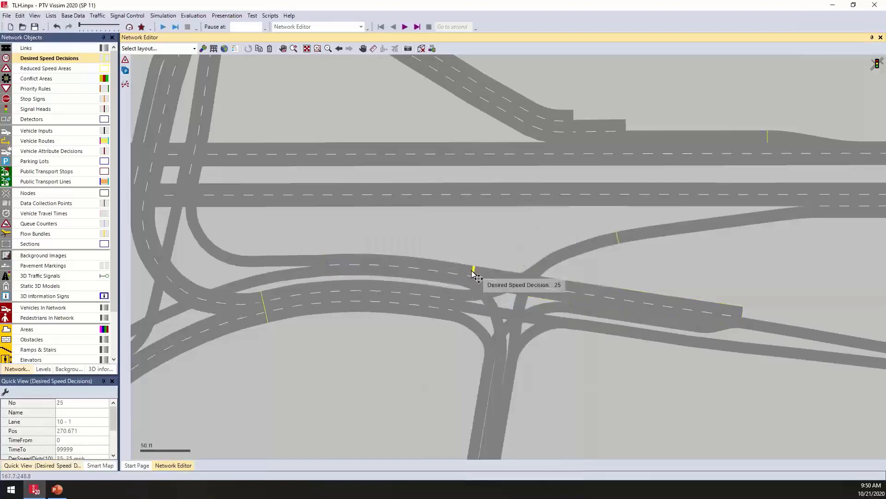
Step: Shift the pasted desired speed decisions on link 10 back to about 286 ft, then deselect them
left_click_drag(472, 271, 462, 266)
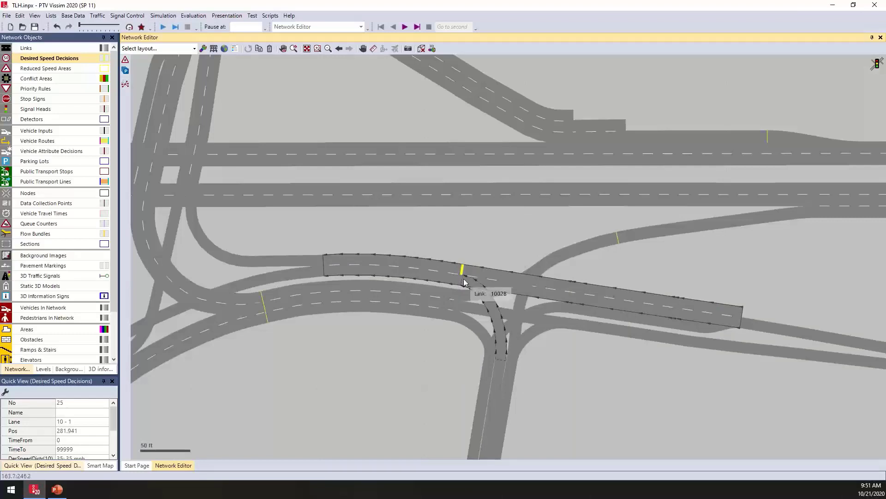
left_click_drag(462, 270, 458, 267)
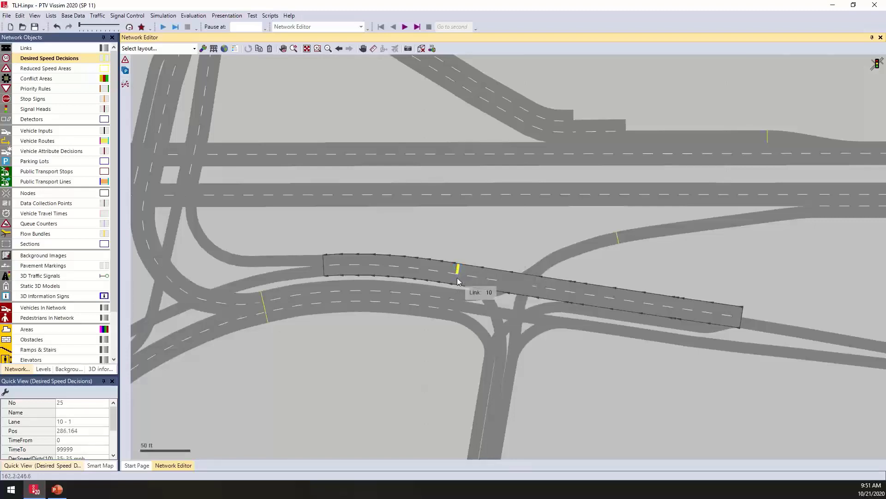
left_click(457, 278)
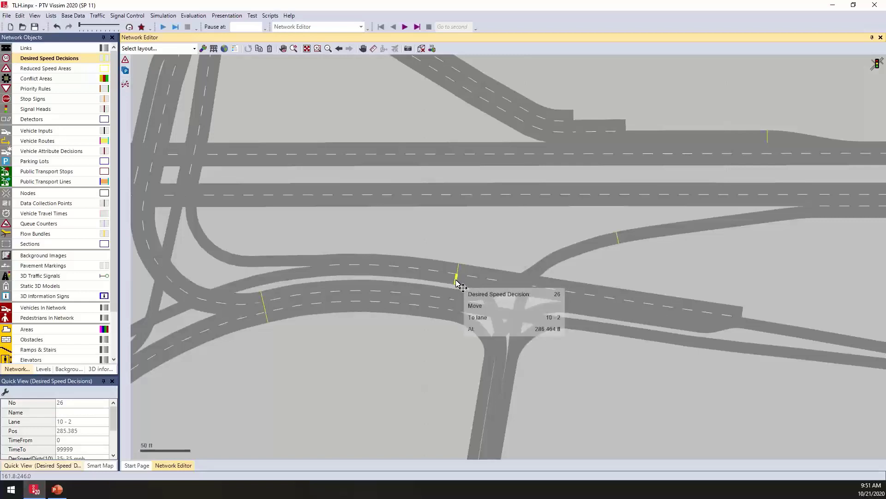
left_click(434, 342)
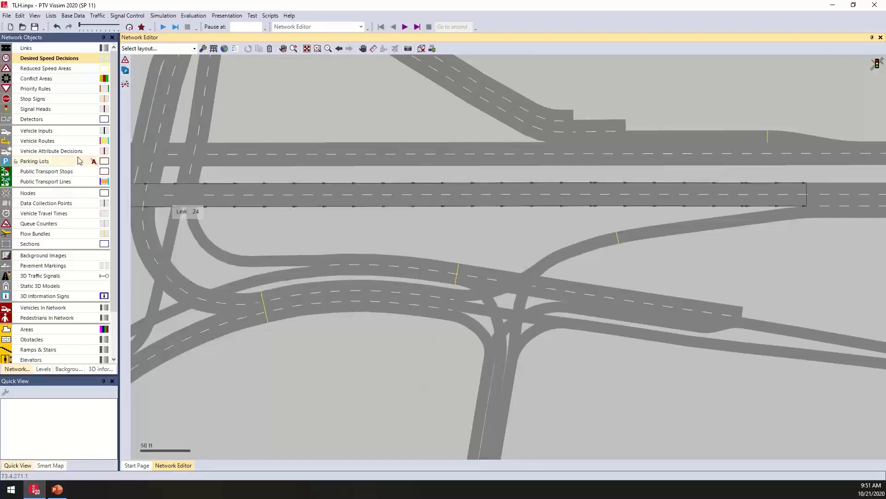
Step: Activate Reduced Speed Areas, show the northern intersection in wireframe, and select reduced speed area 5
left_click(55, 70)
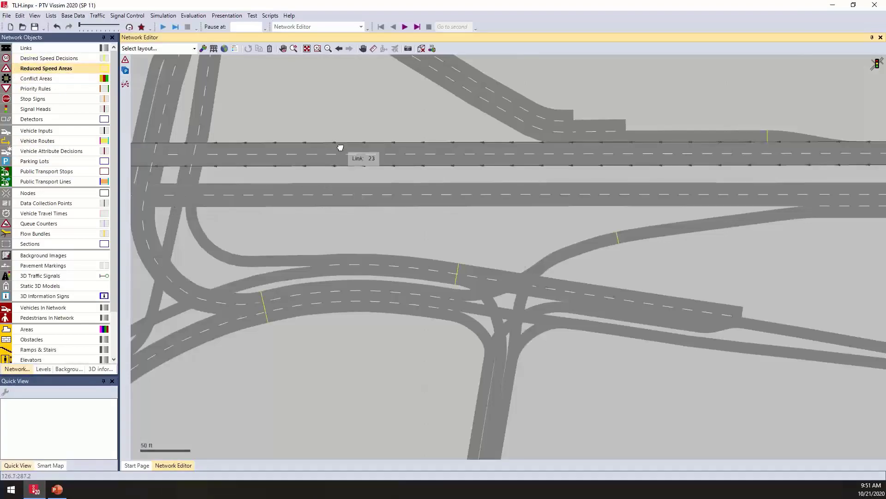
scroll(341, 148, "down", 3)
scroll(437, 304, "up", 4)
scroll(410, 273, "up", 2)
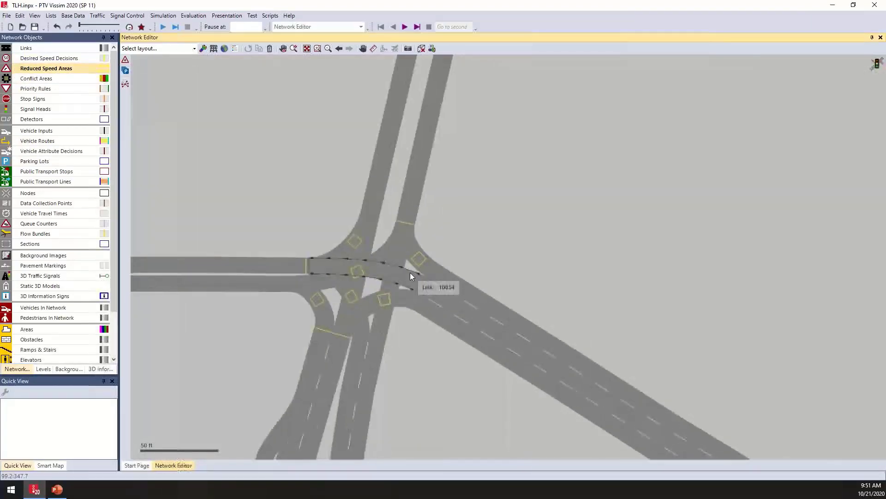
scroll(410, 272, "up", 1)
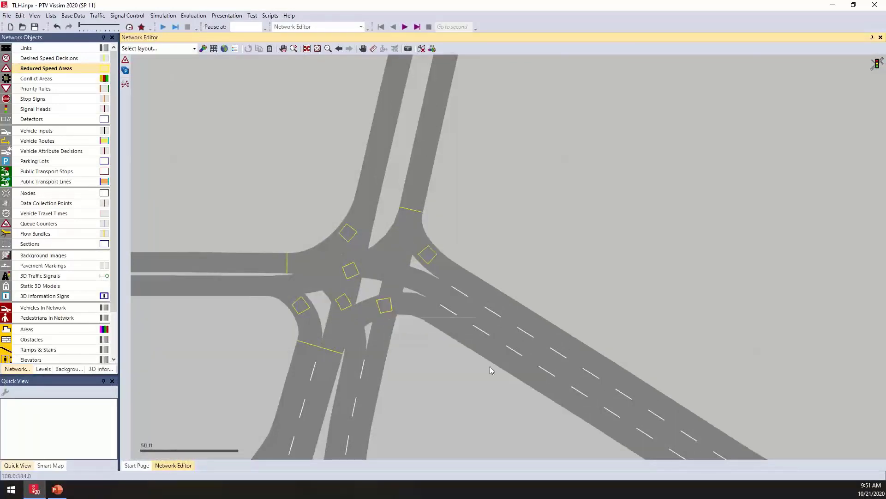
key("ctrl+w")
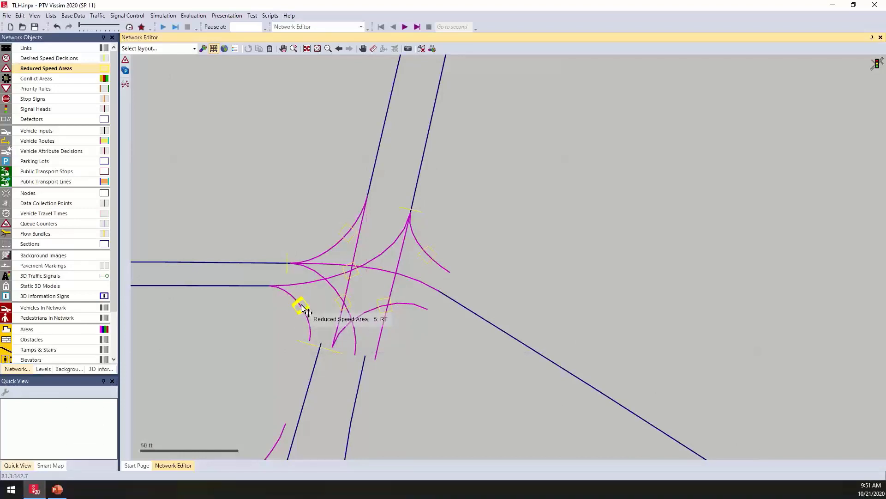
left_click(302, 307)
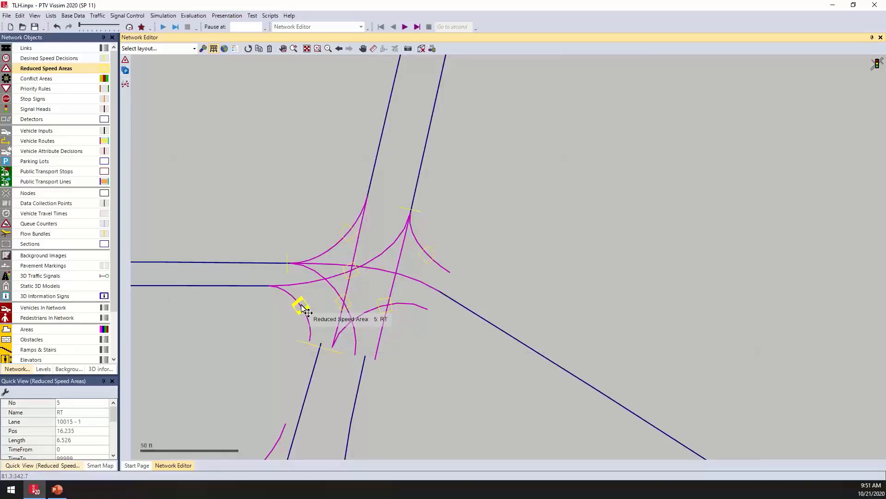
scroll(417, 338, "down", 4)
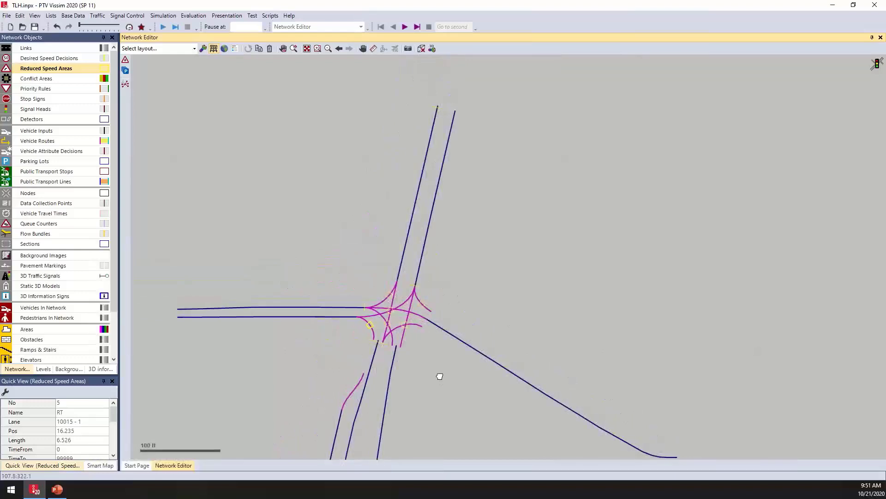
left_click_drag(439, 377, 384, 185)
left_click_drag(418, 289, 339, 136)
left_click_drag(483, 261, 409, 231)
scroll(438, 262, "up", 2)
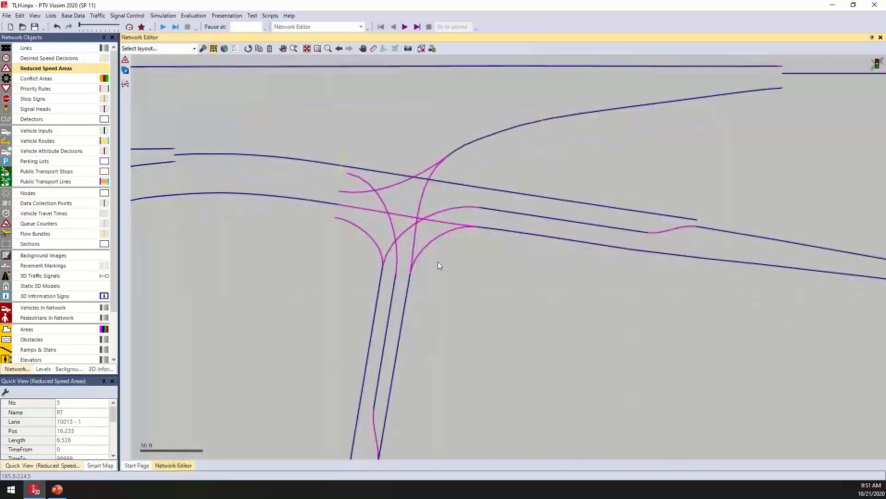
scroll(438, 261, "up", 3)
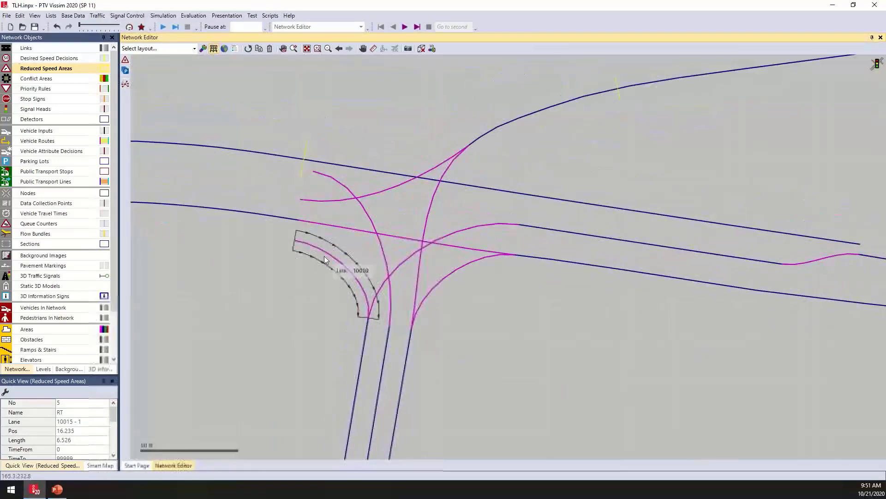
left_click(325, 256)
left_click_drag(328, 257, 341, 268)
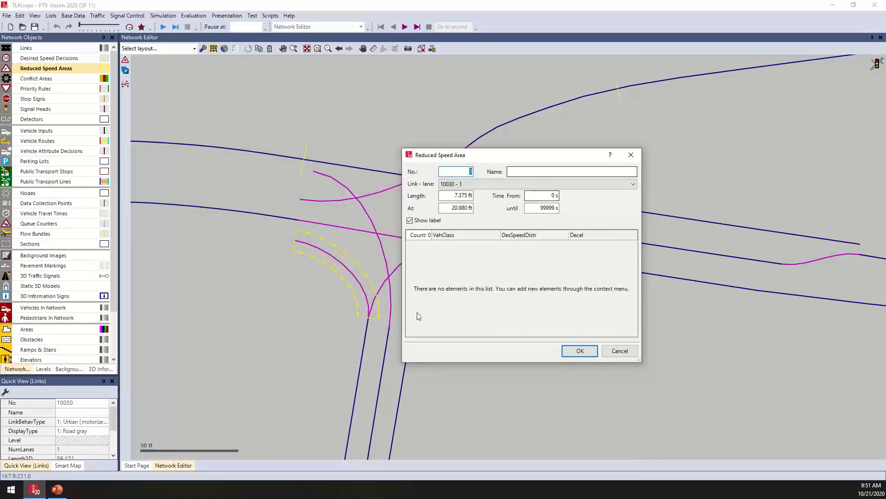
left_click(628, 353)
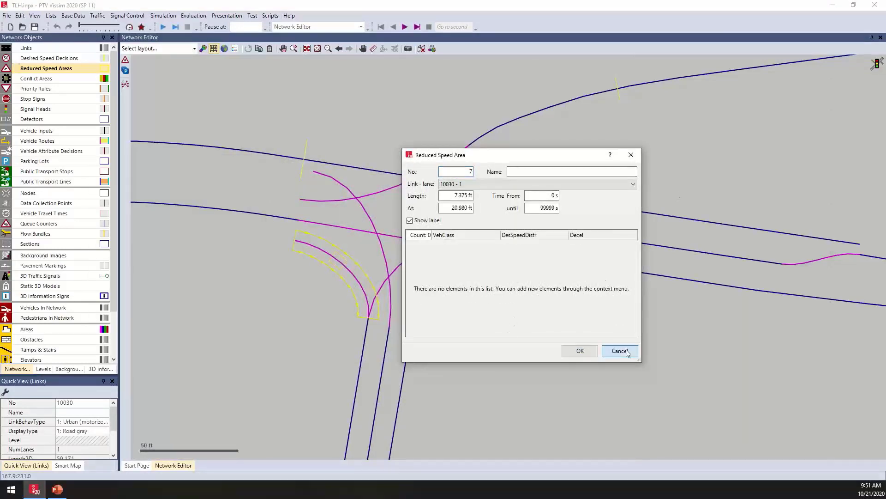
Step: Add a new reduced speed area on link 10030 with Car and HGV classes both using the 12 mph (RT) speed distribution
right_click(329, 244)
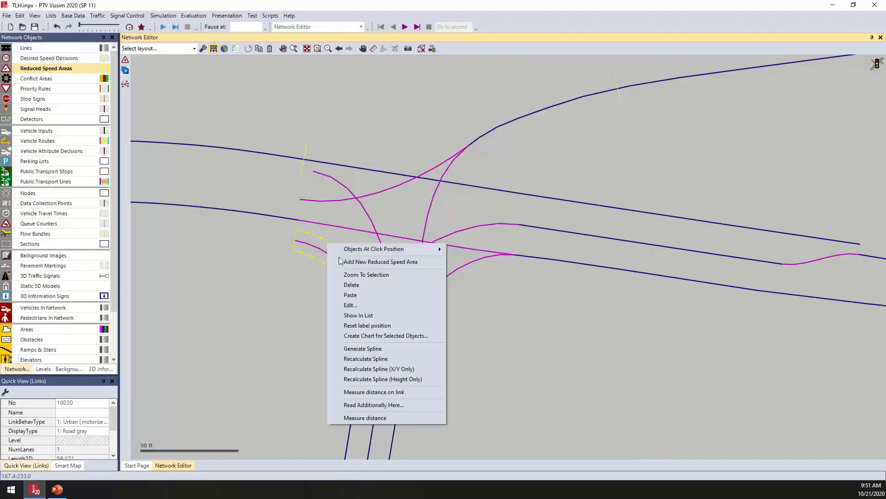
left_click(426, 262)
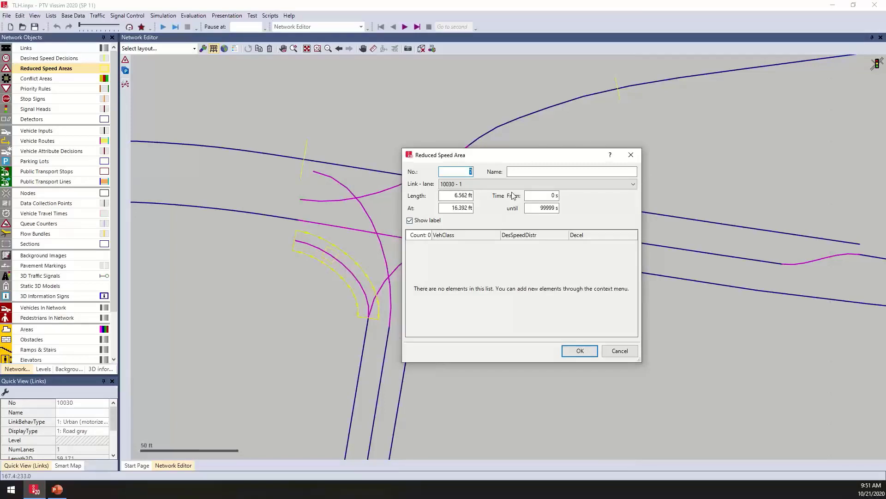
right_click(522, 265)
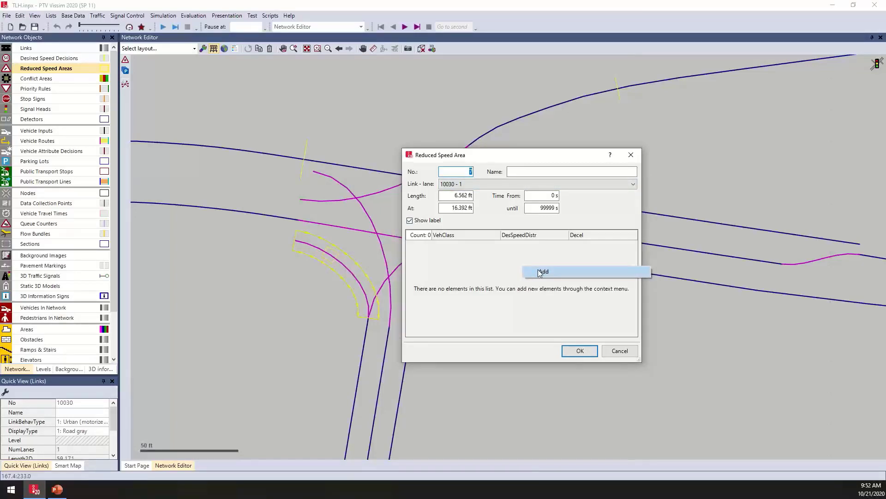
left_click(540, 272)
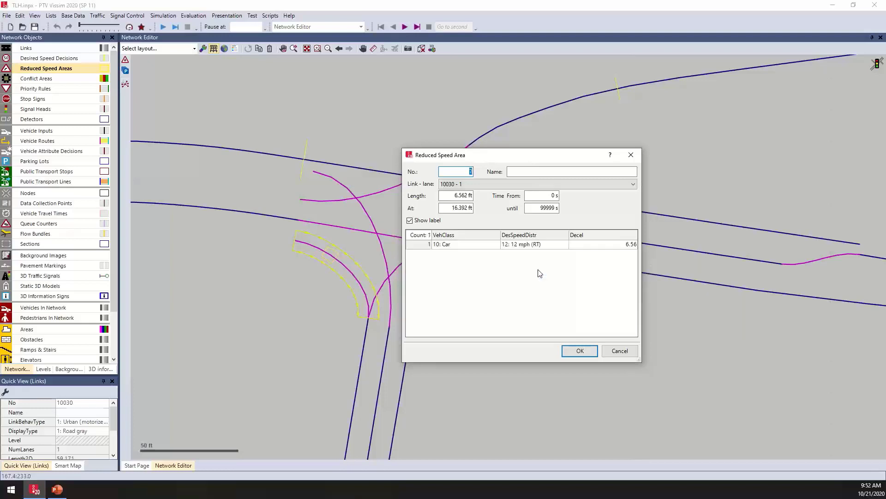
right_click(464, 284)
left_click(478, 289)
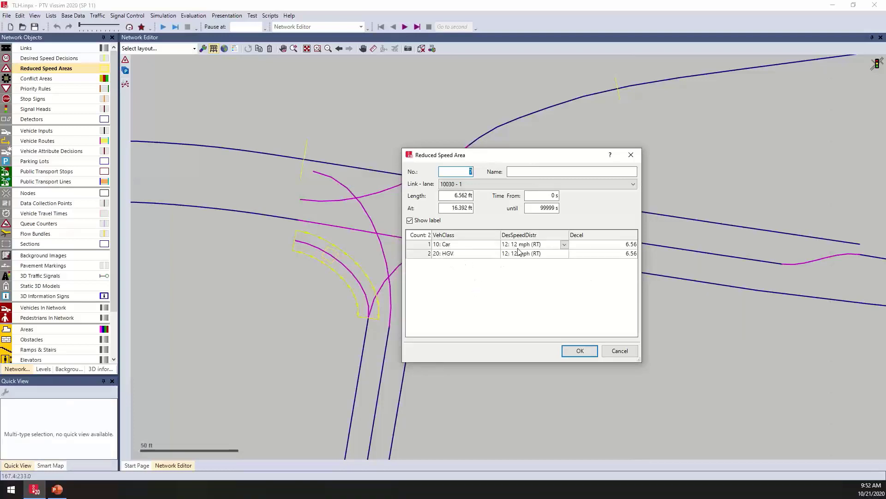
left_click_drag(531, 246, 536, 255)
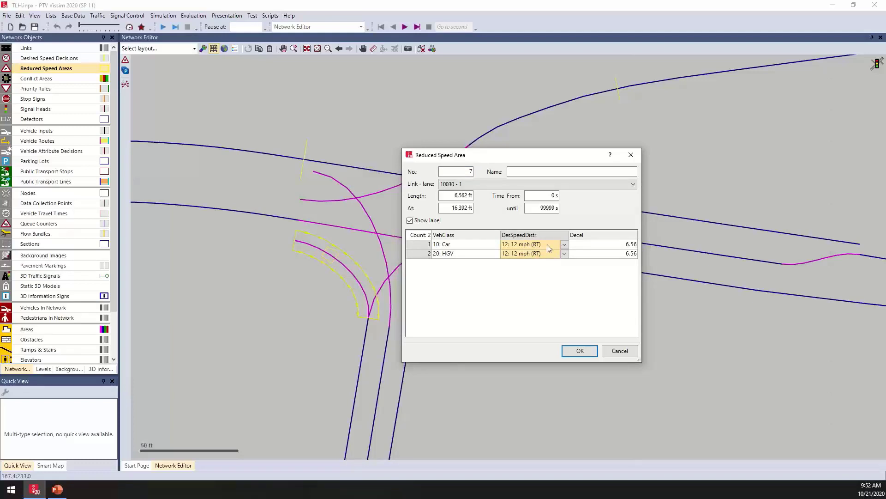
left_click(564, 244)
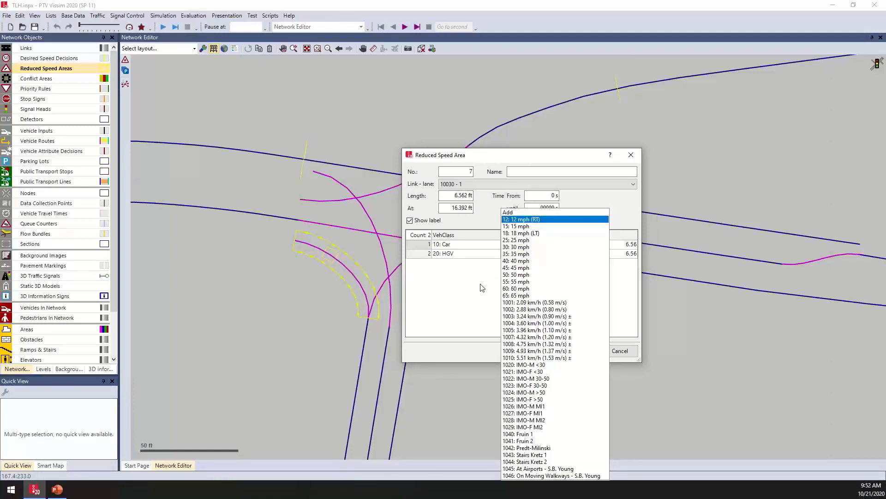
left_click(482, 288)
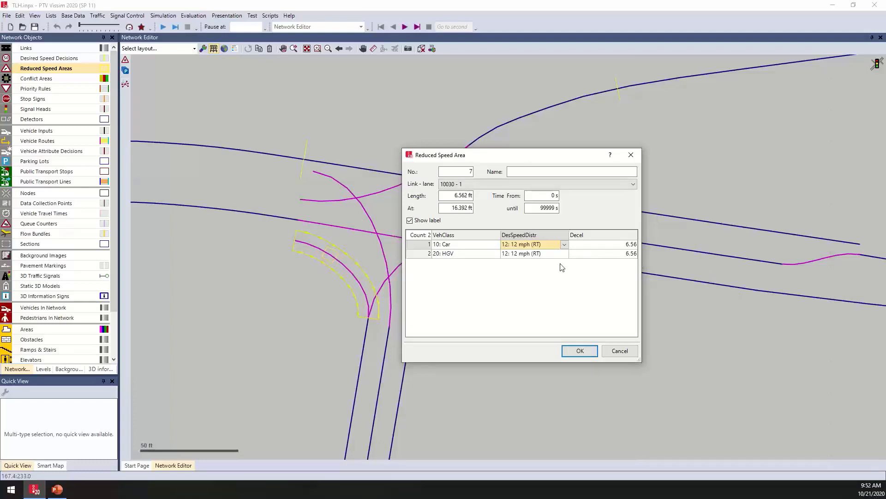
left_click(579, 351)
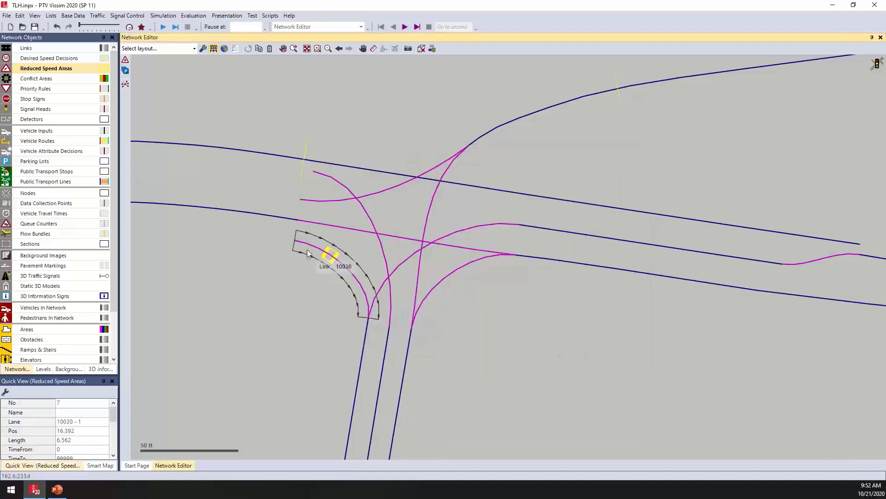
Step: Shift reduced speed area 7 along link 10030 to about 24 ft
left_click_drag(332, 257, 343, 264)
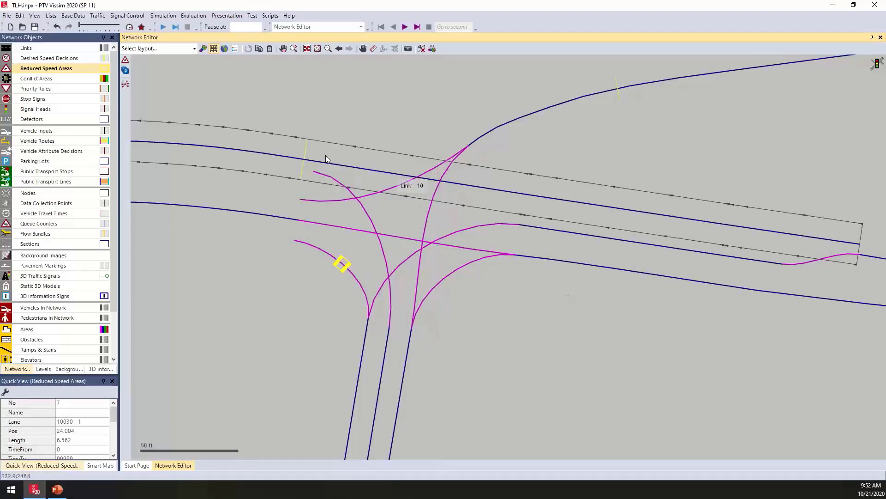
left_click_drag(279, 295, 410, 329)
scroll(390, 320, "down", 2)
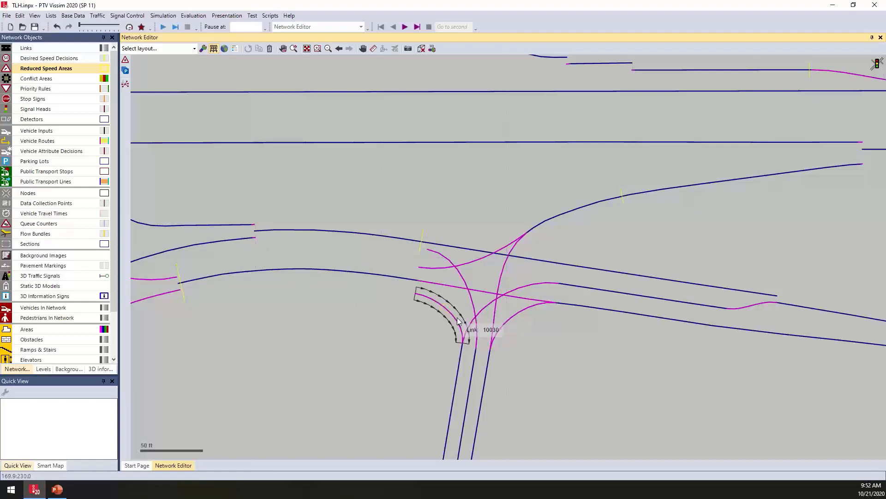
scroll(456, 318, "up", 2)
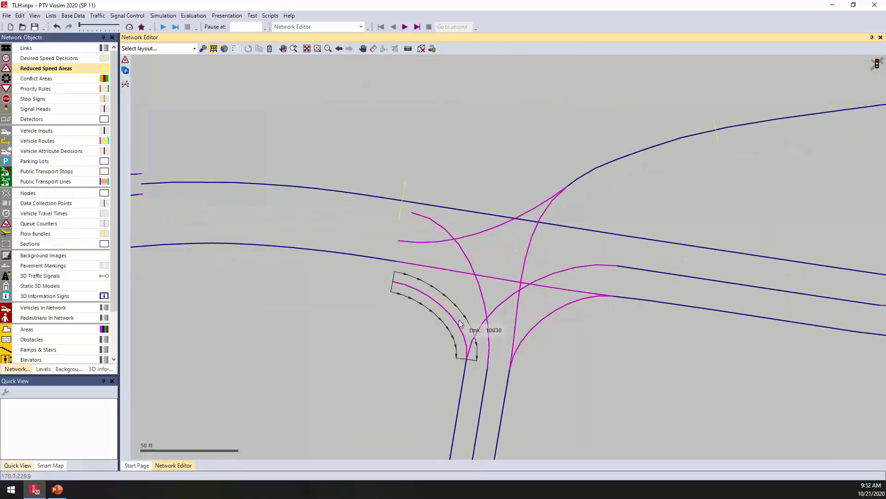
scroll(568, 363, "down", 3)
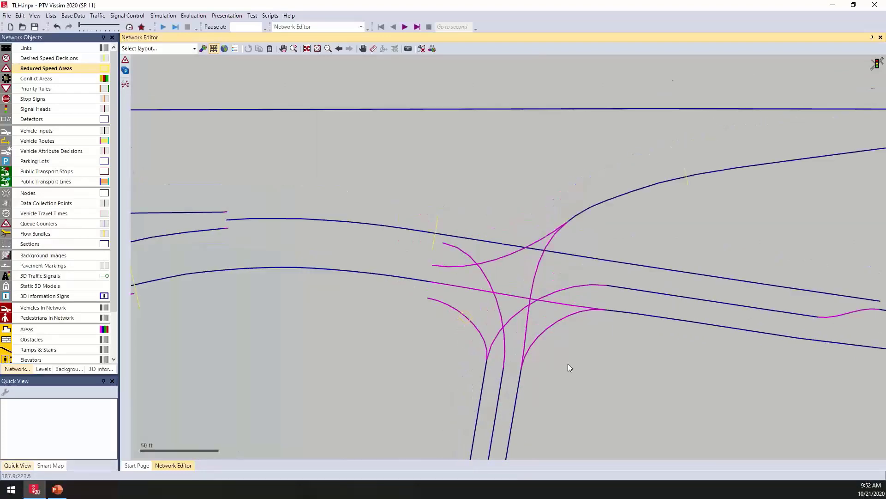
scroll(491, 350, "up", 4)
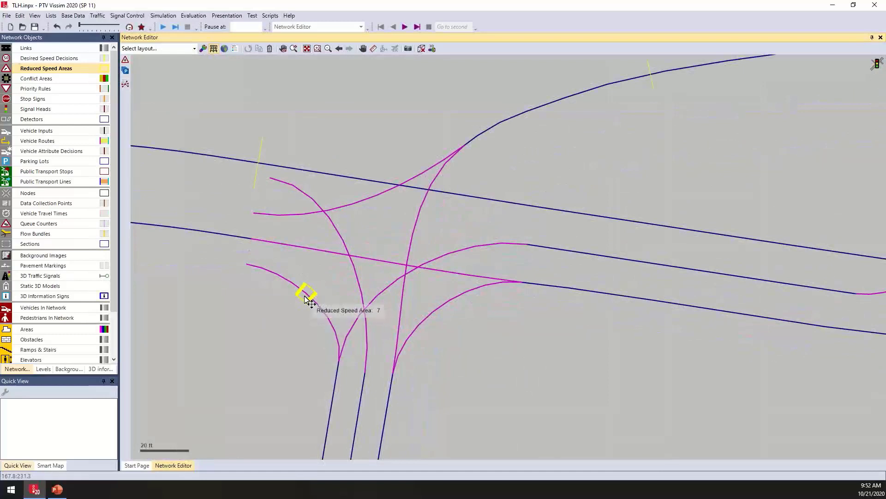
Step: Copy reduced speed area 7 and paste it onto right-turn link 10026 at the same intersection
left_click(305, 298)
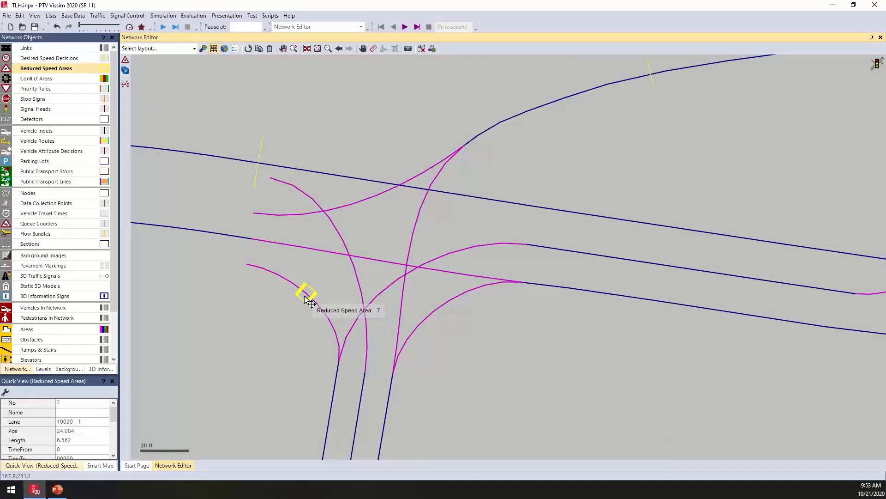
right_click(305, 299)
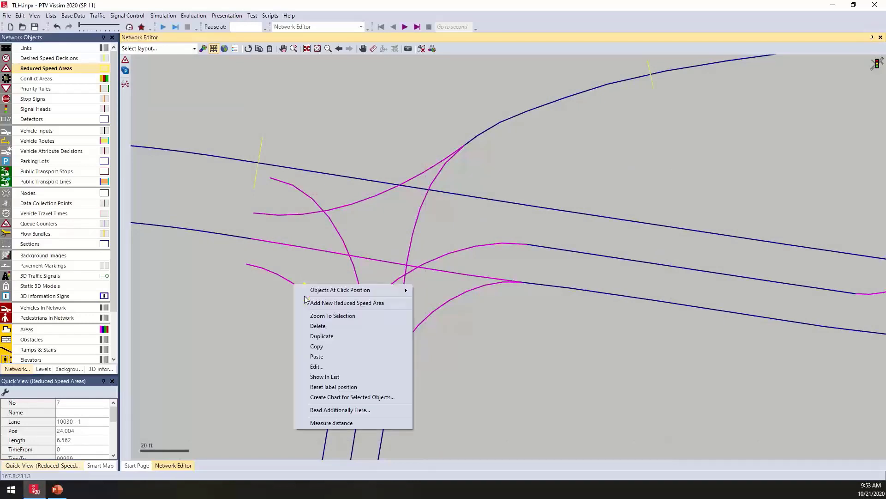
left_click(334, 345)
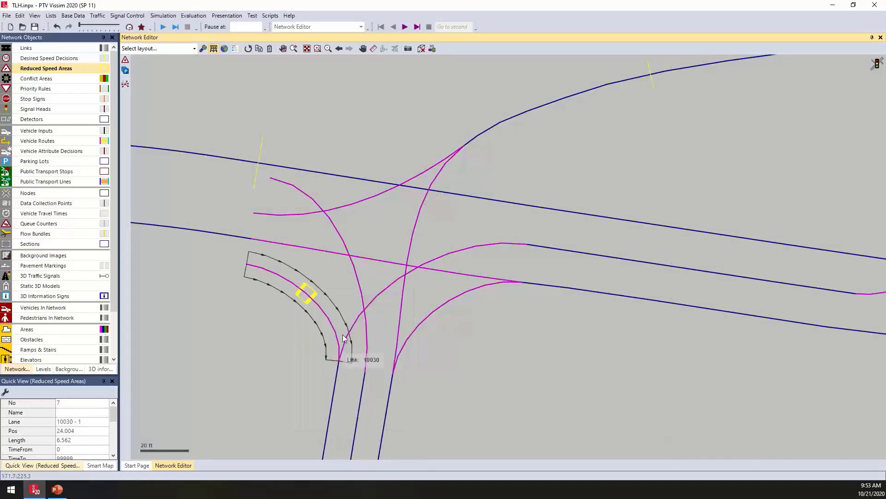
left_click(370, 201)
left_click(458, 293)
right_click(438, 300)
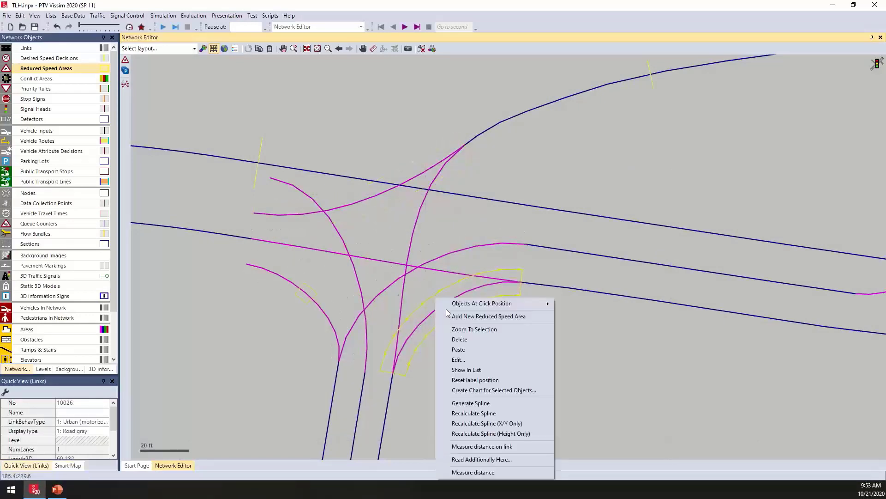
left_click(481, 350)
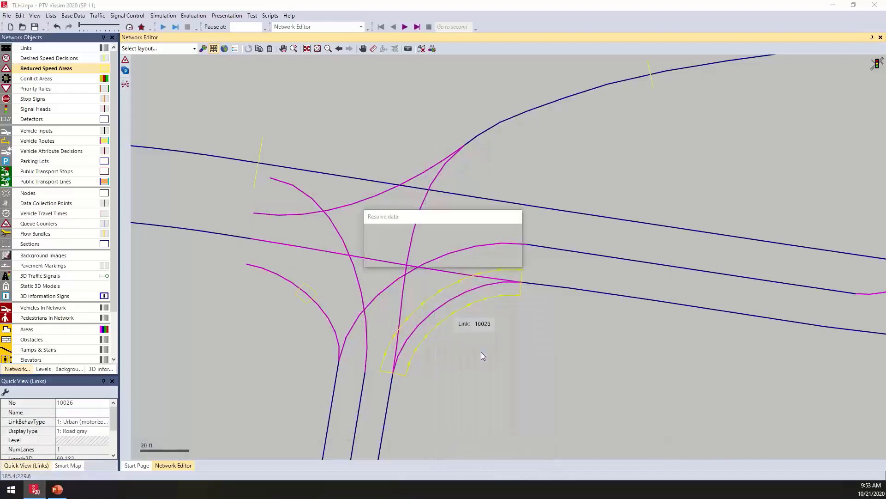
left_click_drag(443, 306, 439, 311)
left_click(477, 351)
Step: Switch off wireframe display and zoom out to view the whole interchange
key("ctrl+a")
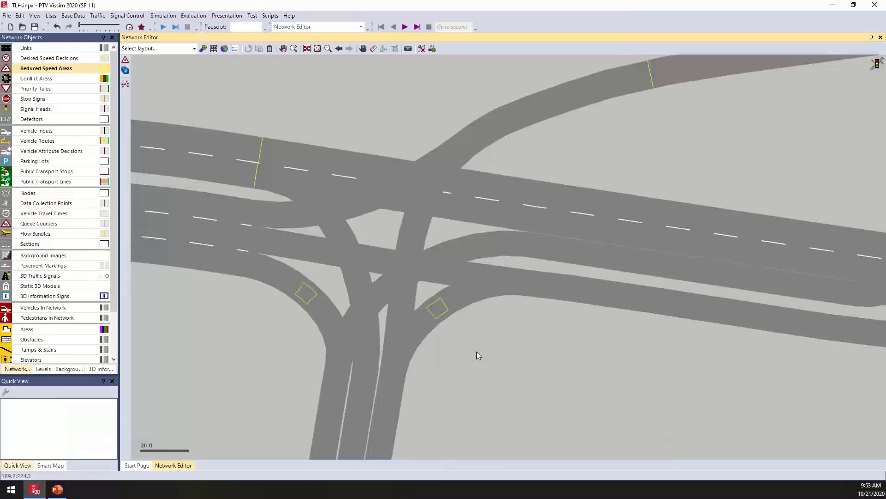
scroll(477, 351, "down", 1)
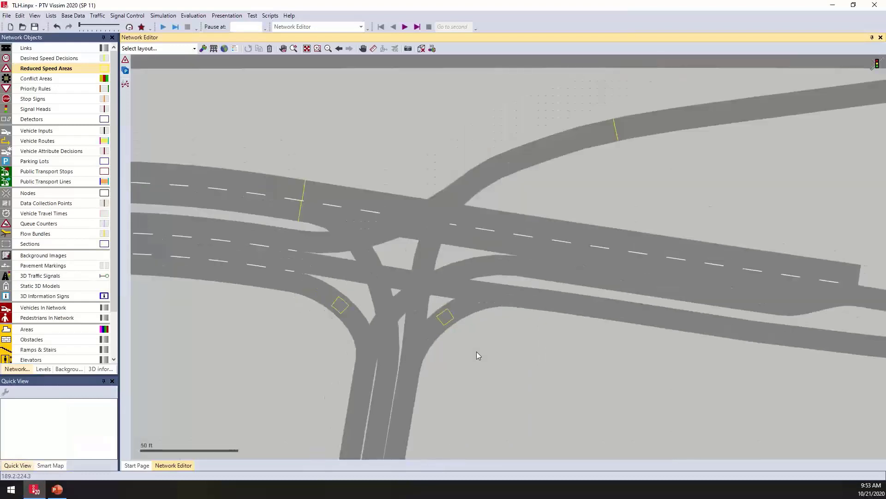
scroll(476, 351, "down", 3)
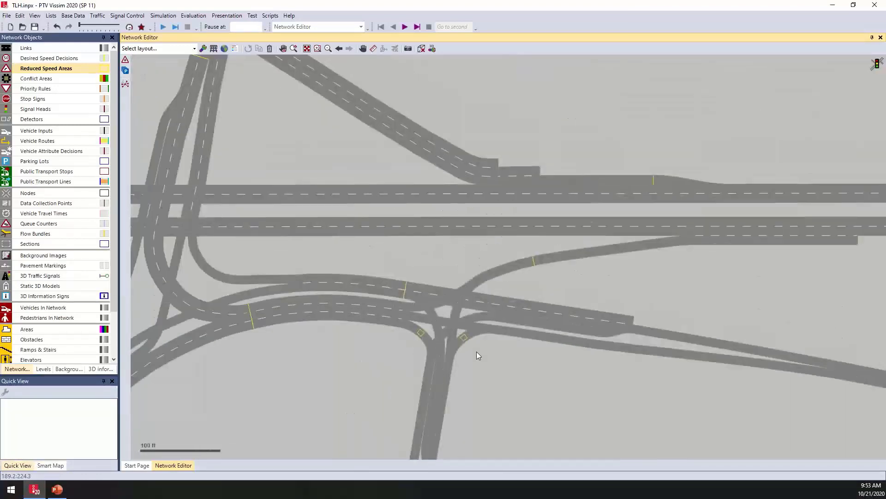
left_click_drag(412, 246, 458, 218)
scroll(458, 218, "down", 1)
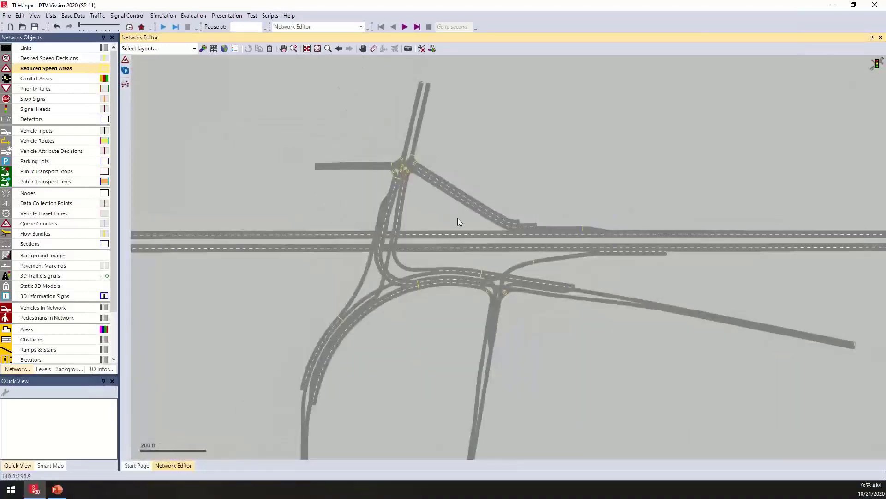